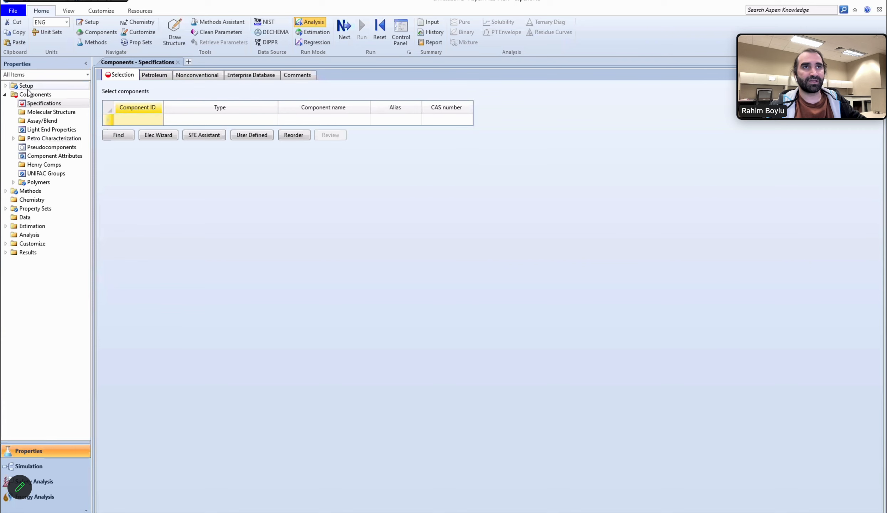
Title the simulation setup "n-hexane and n-decane" and set its global unit set to METCBAR
left_click(24, 86)
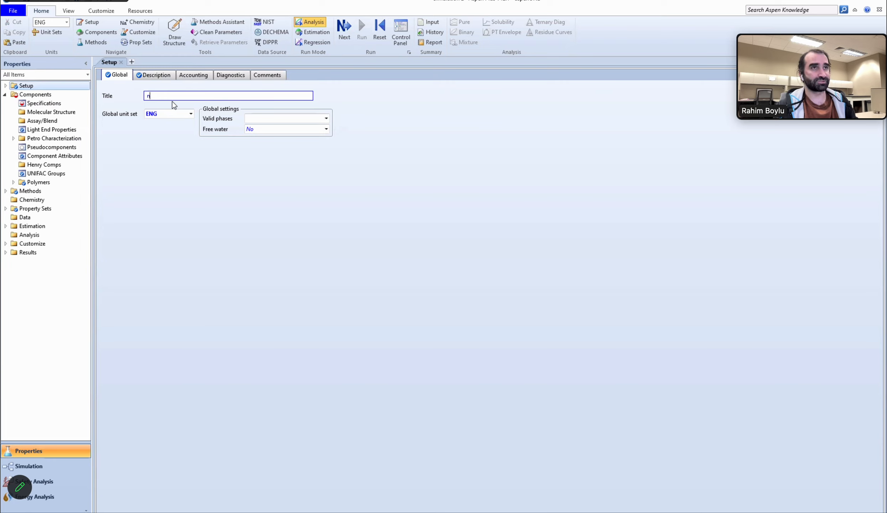
type("n-hexane")
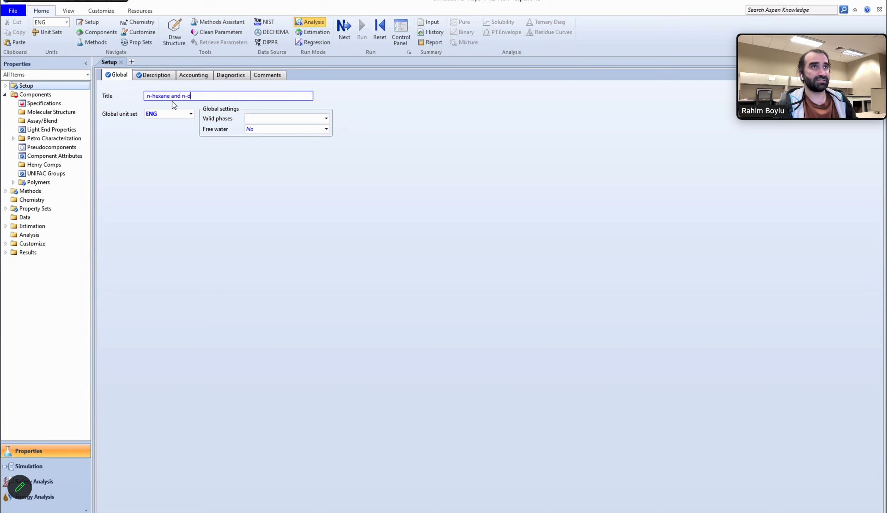
type("and n-decane")
left_click(263, 234)
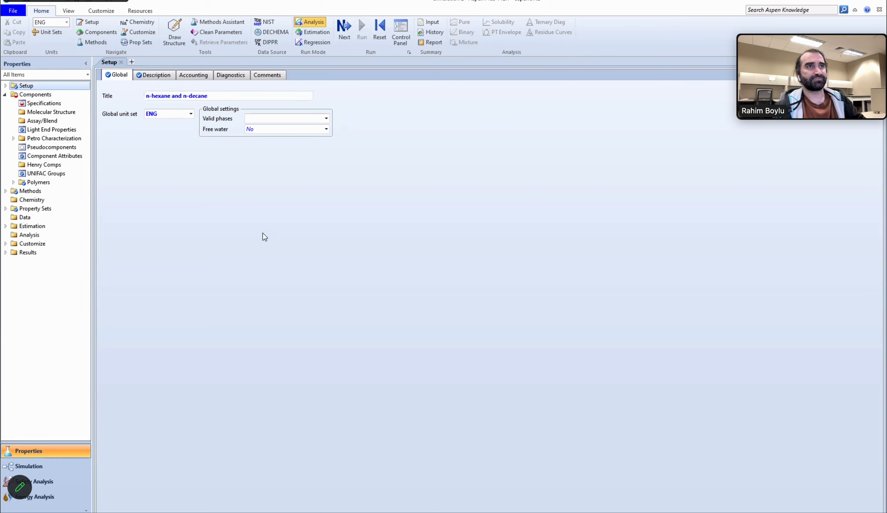
left_click(191, 114)
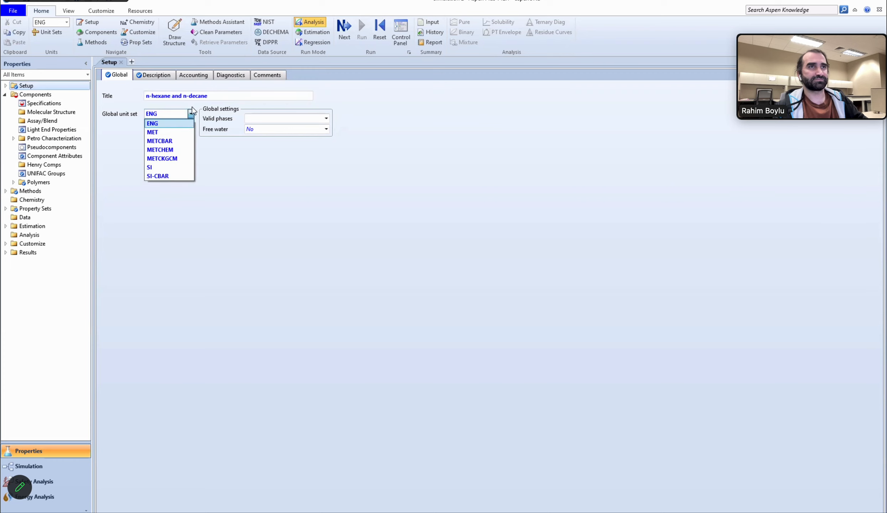
left_click(184, 142)
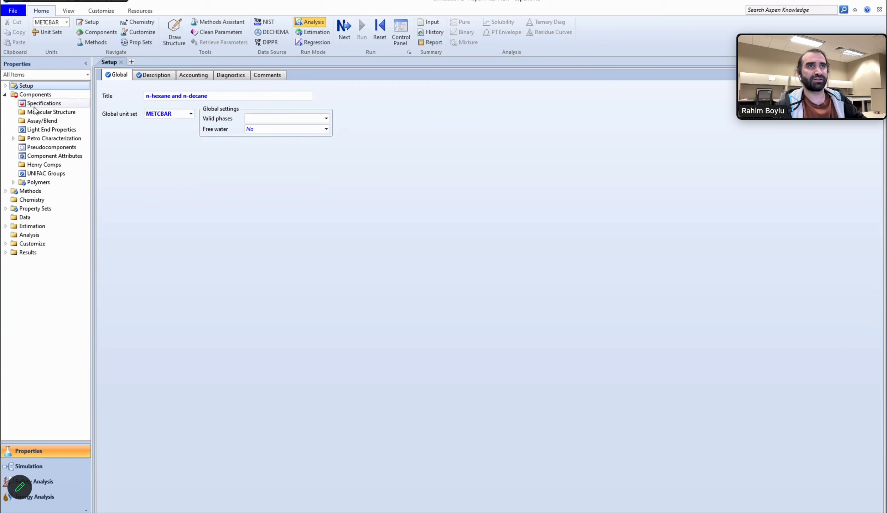
Add N-HEXANE and N-DECANE to the component selection list
left_click(15, 96)
left_click(22, 86)
left_click(14, 95)
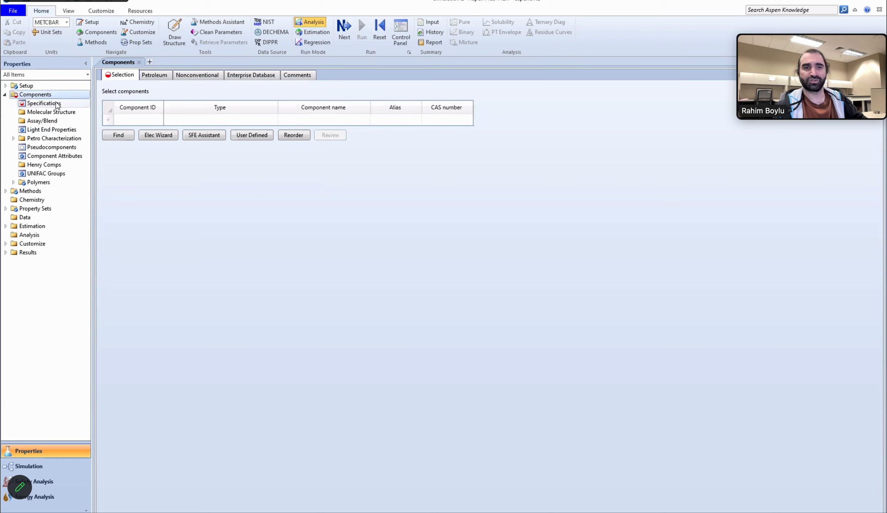
left_click(137, 120)
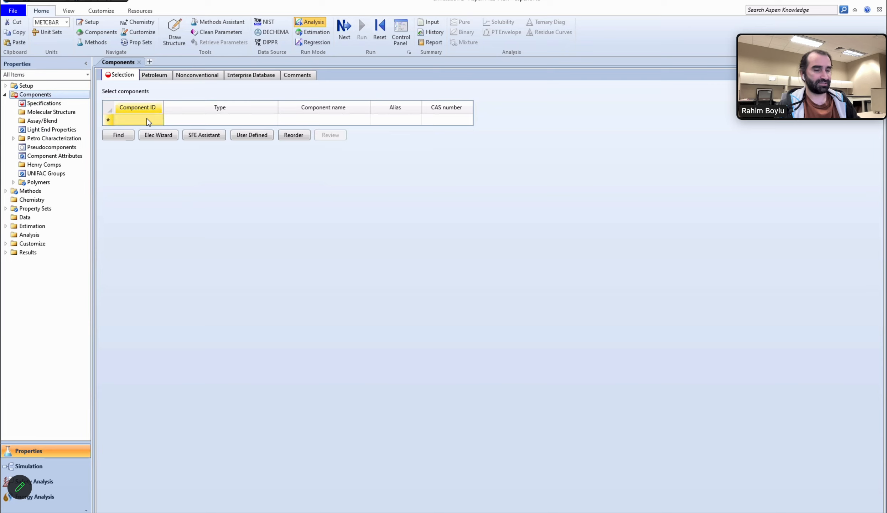
type("N-H")
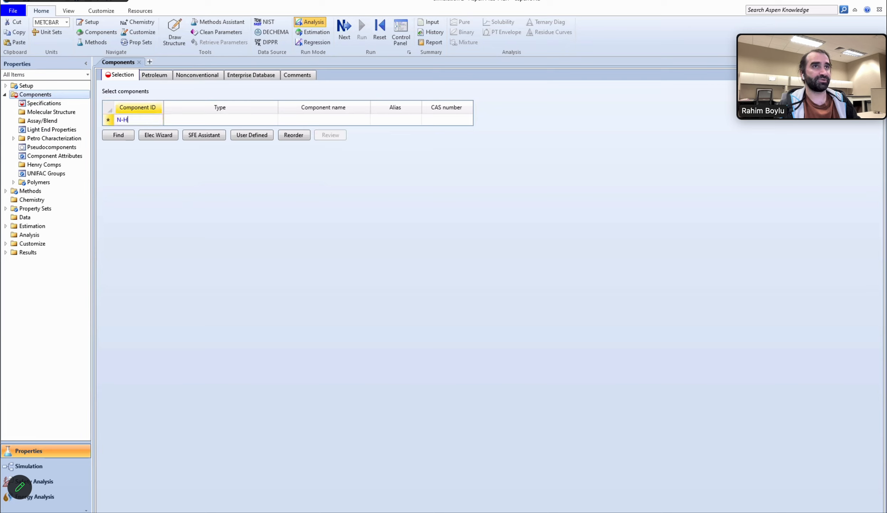
type("EXA")
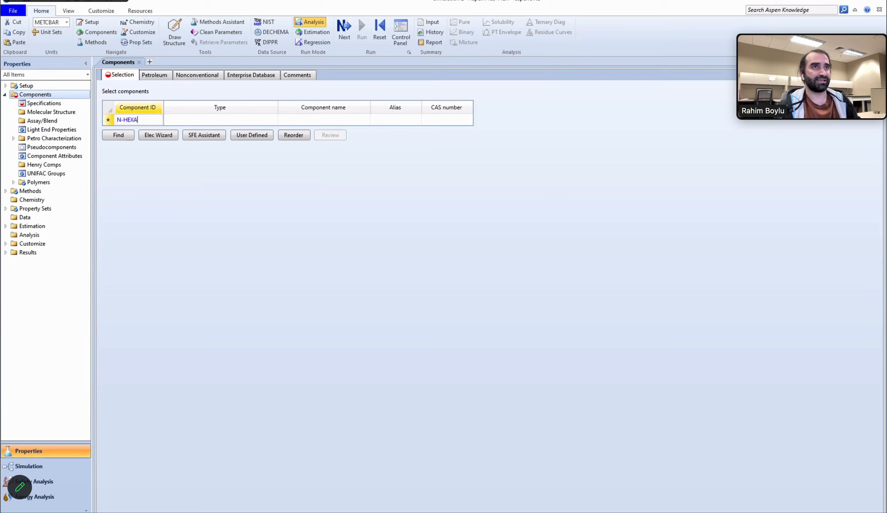
type("NE")
key("Return")
type("N-DECAN")
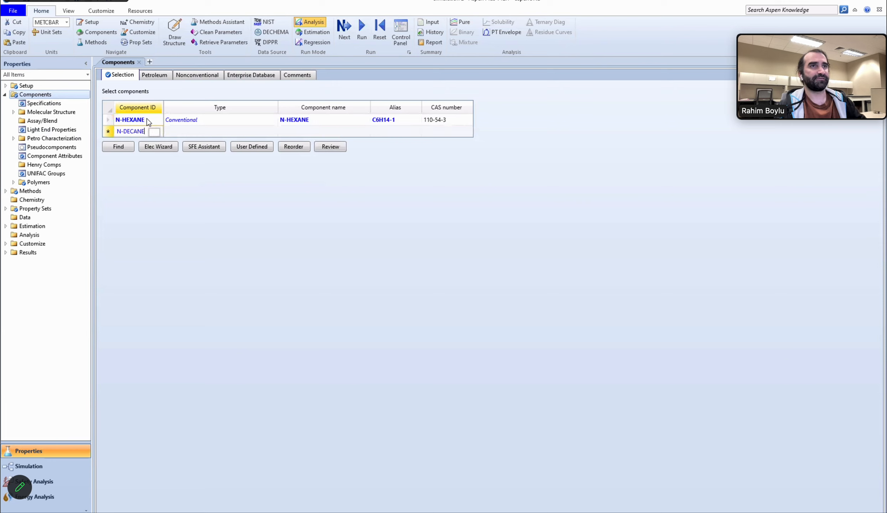
key("Return")
left_click(500, 281)
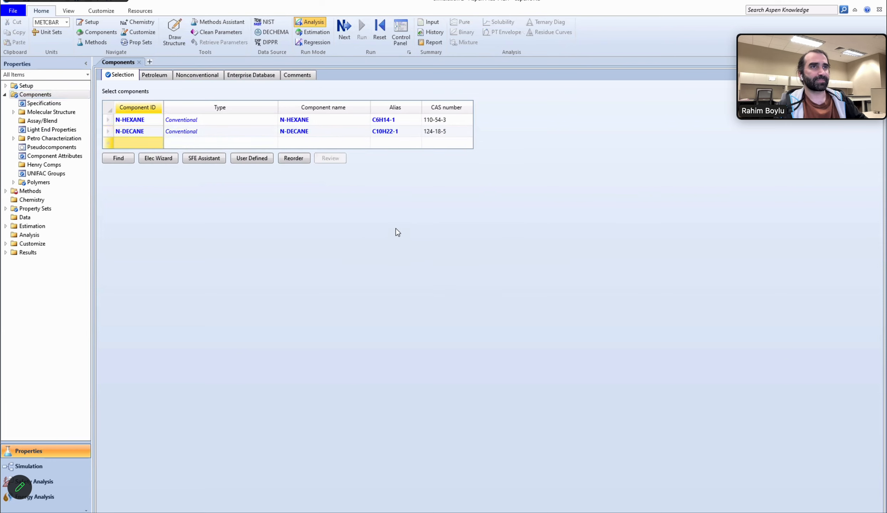
Search the compound databanks for names containing "oxygen" and look through the matches without adding any
left_click(155, 145)
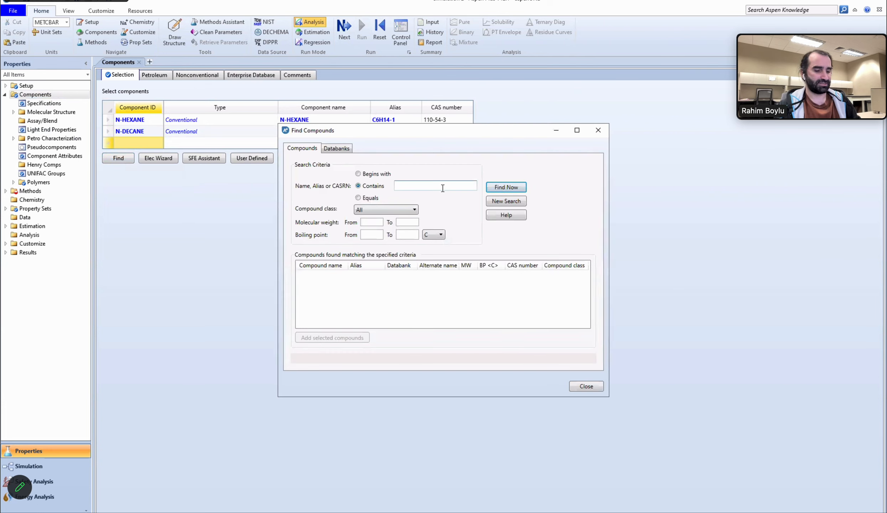
type("oxygen")
key("Return")
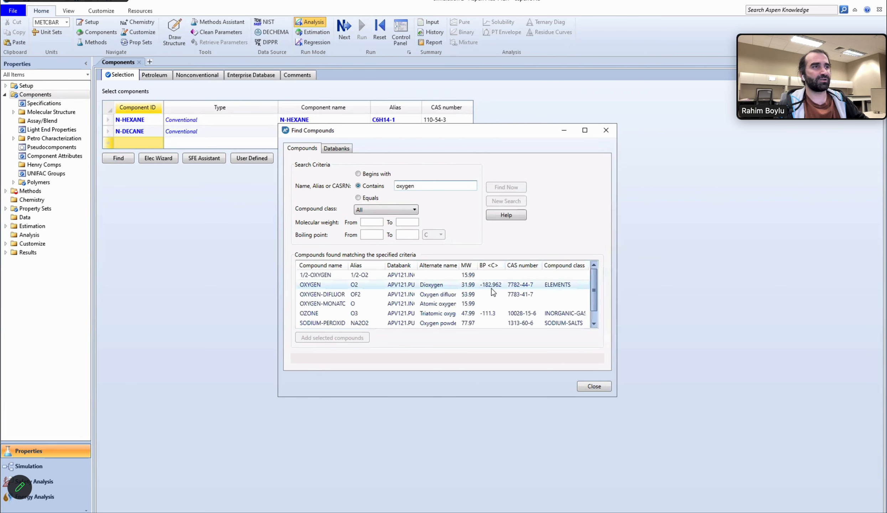
scroll(488, 298, "down", 1)
scroll(488, 298, "up", 1)
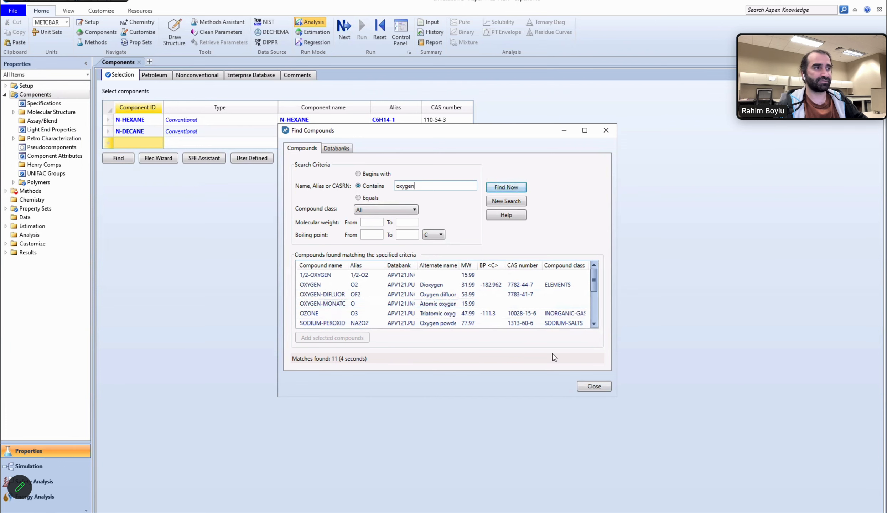
left_click(594, 386)
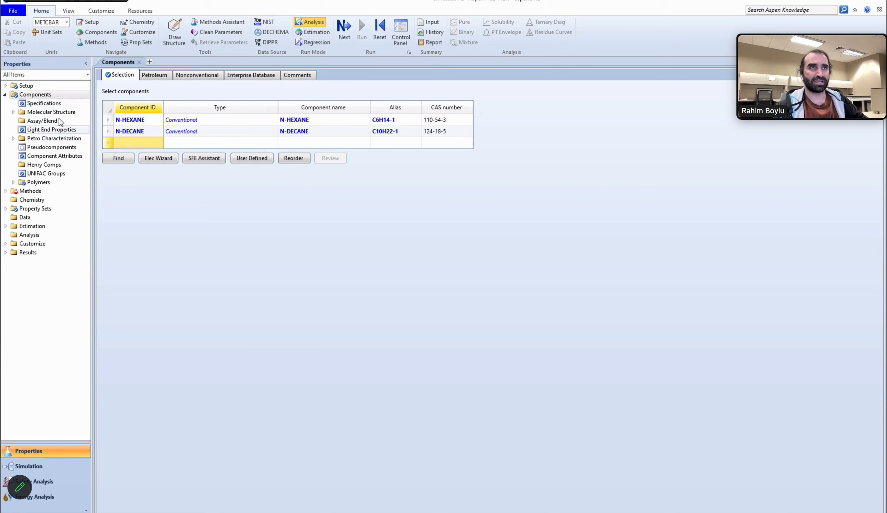
Open the global specifications of the property methods and review the available method filters
left_click(5, 94)
left_click(5, 104)
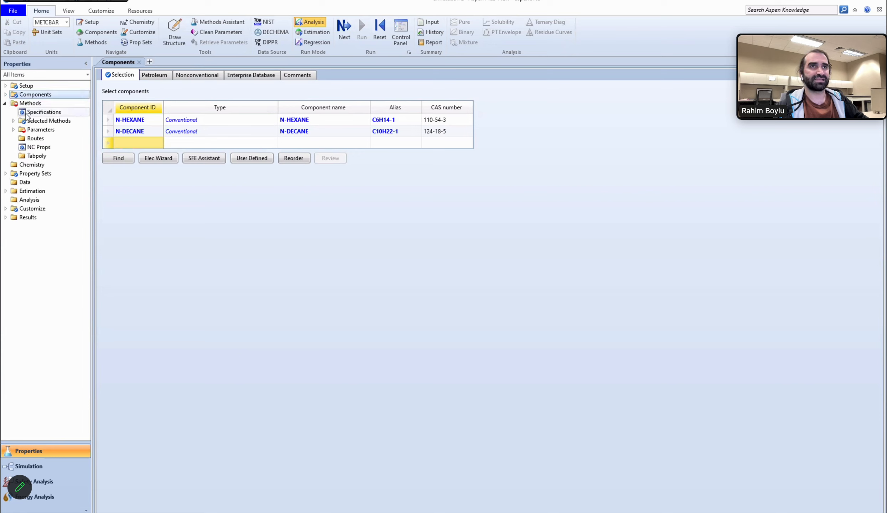
left_click(46, 114)
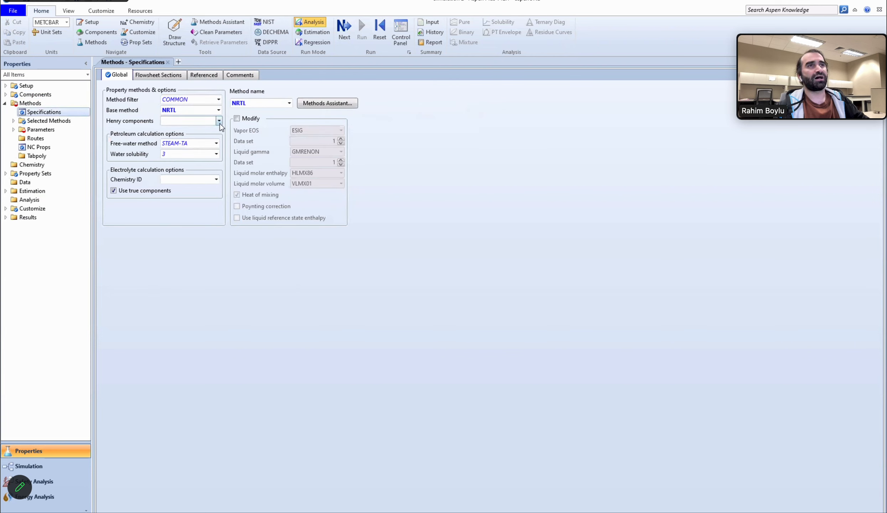
left_click(218, 99)
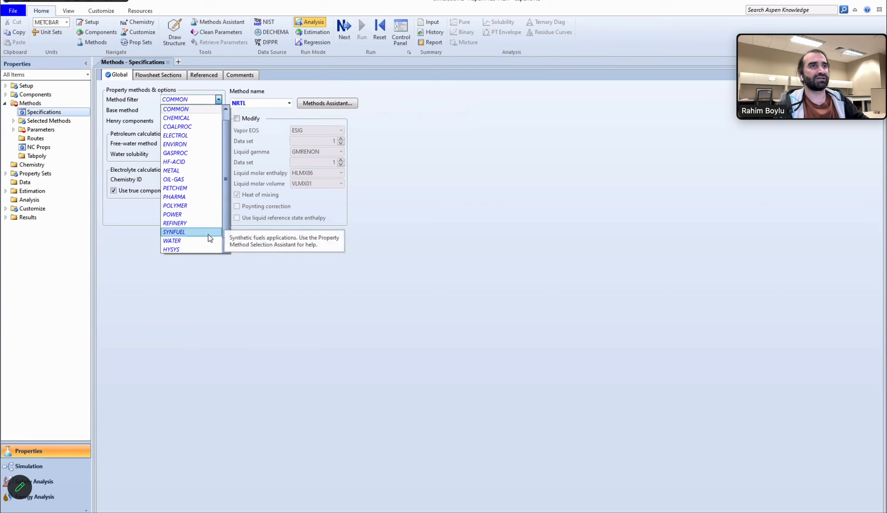
scroll(208, 233, "up", 1)
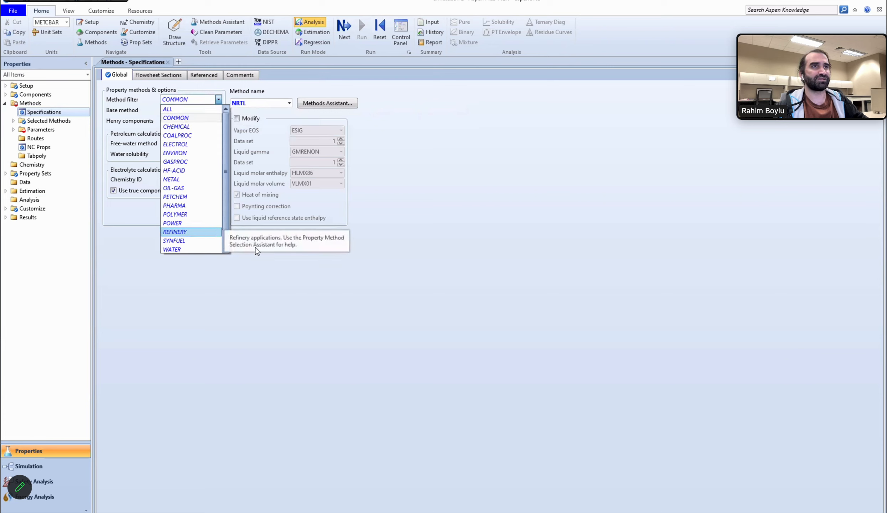
scroll(208, 227, "down", 2)
key("Escape")
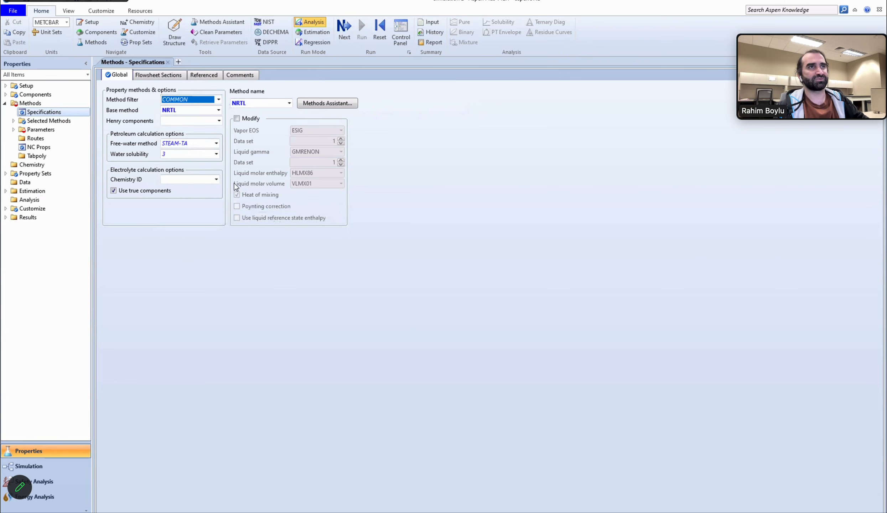
Set the base property method to PSRK
left_click(219, 111)
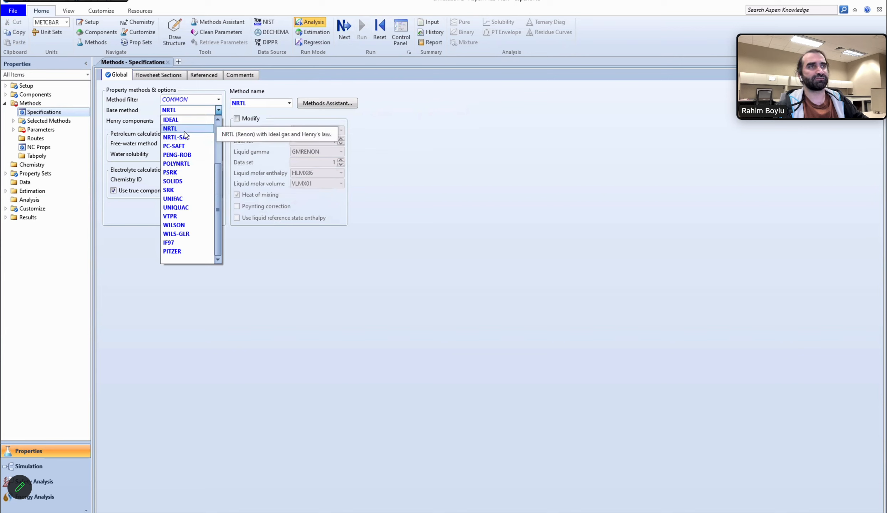
scroll(186, 124, "up", 3)
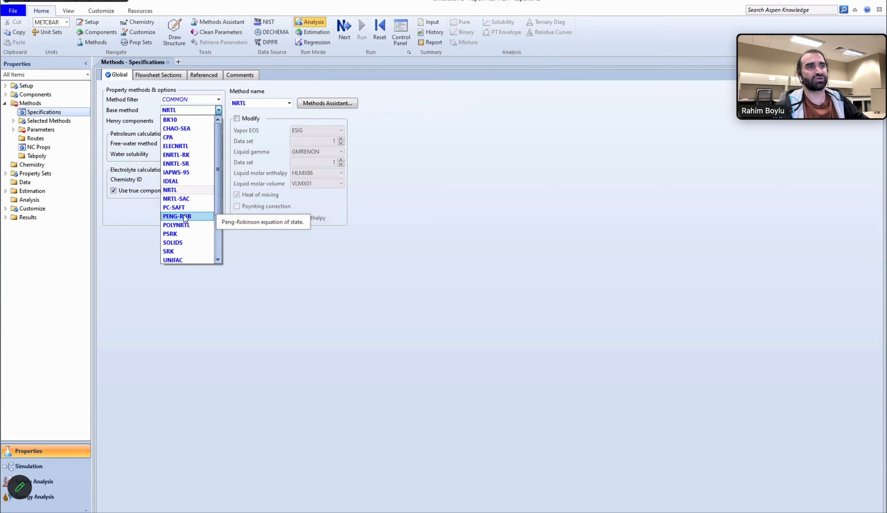
left_click(186, 233)
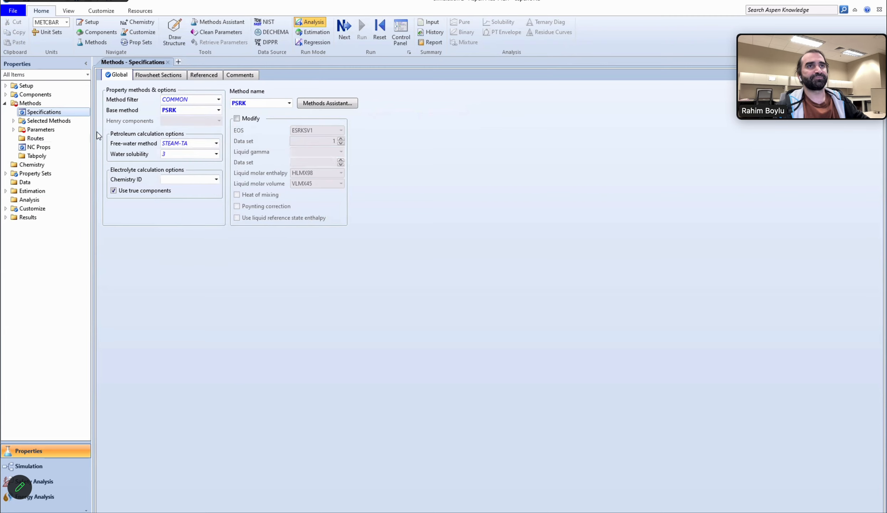
Open the binary interaction parameter sets of the property methods and review them
left_click(50, 130)
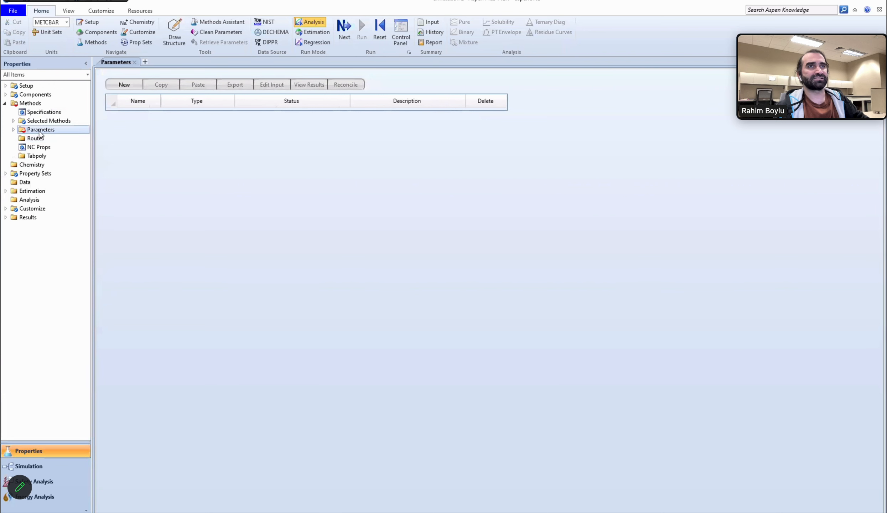
left_click(13, 130)
left_click(43, 148)
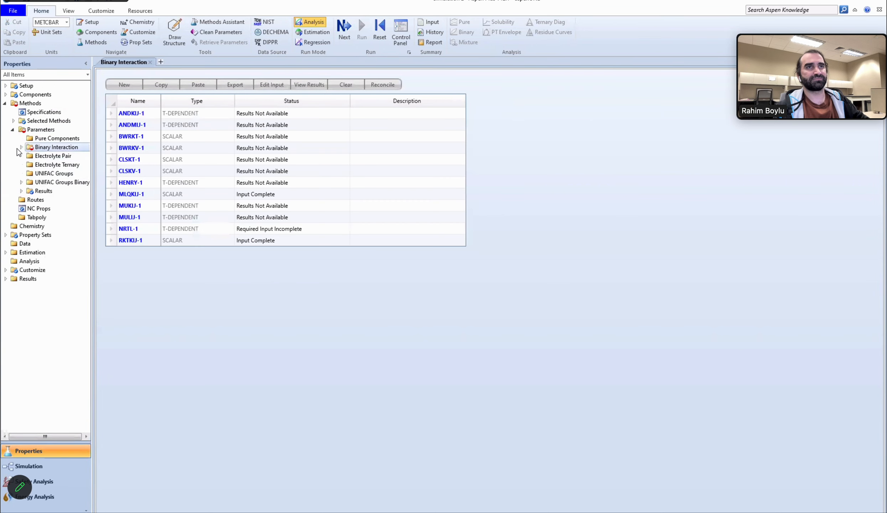
left_click(21, 147)
left_click(21, 147)
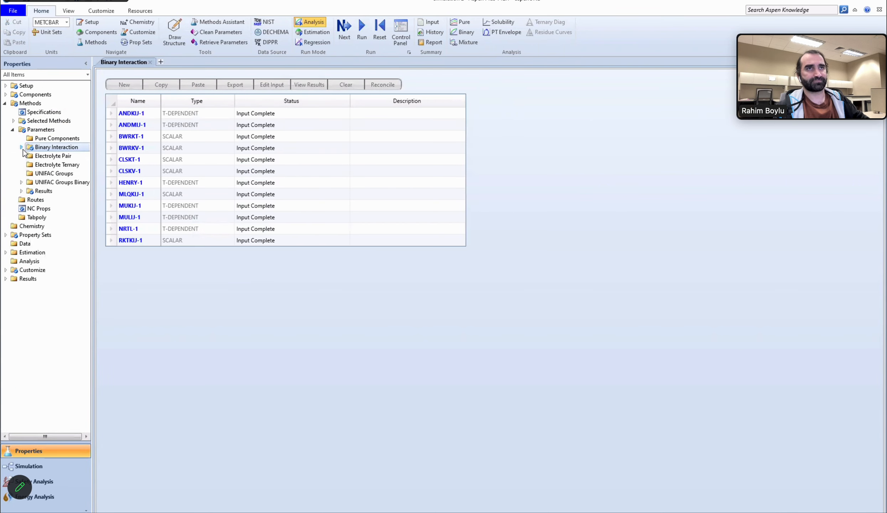
left_click(20, 147)
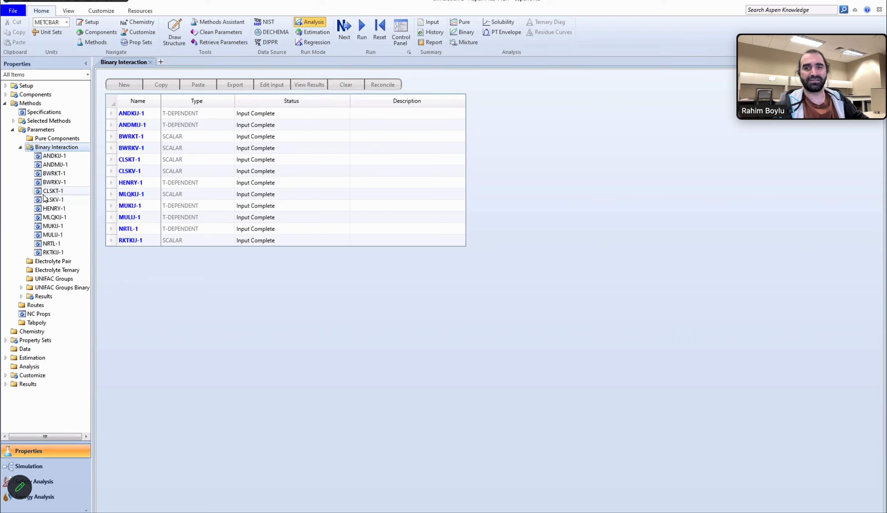
left_click(22, 147)
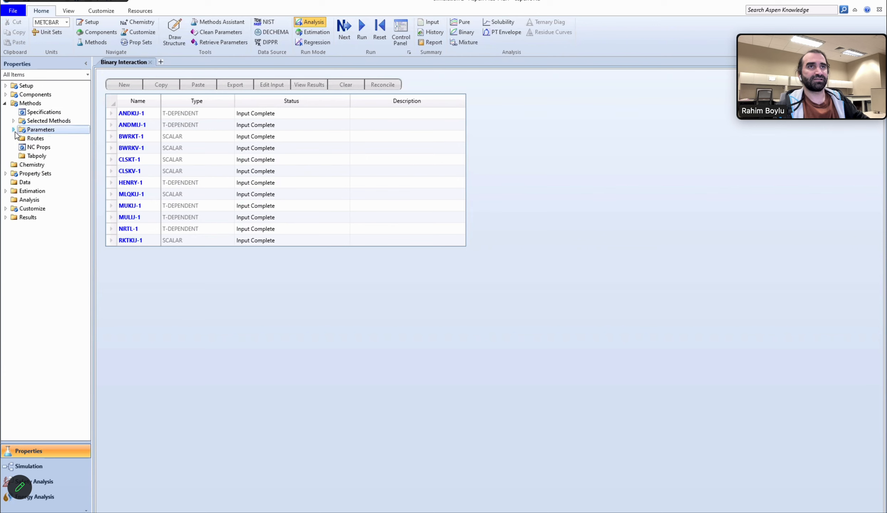
left_click(5, 103)
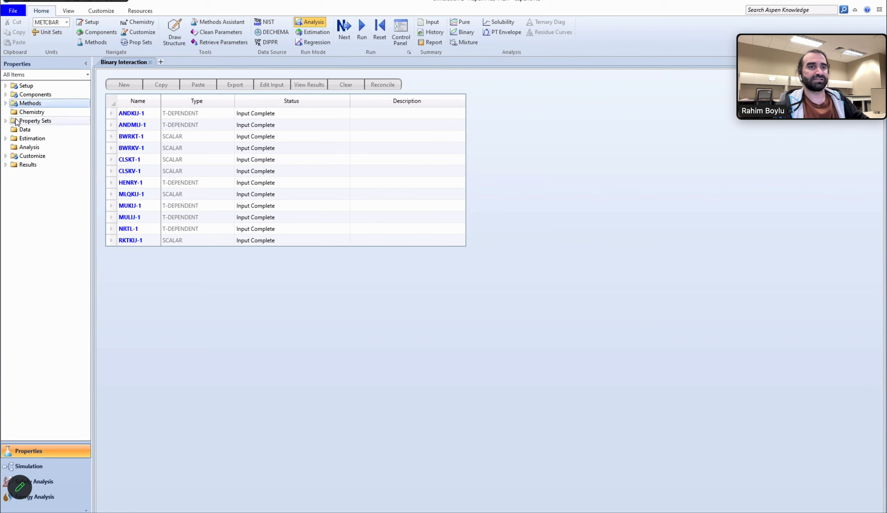
Switch to the simulation environment and place a Pump block on the empty main flowsheet
left_click(74, 468)
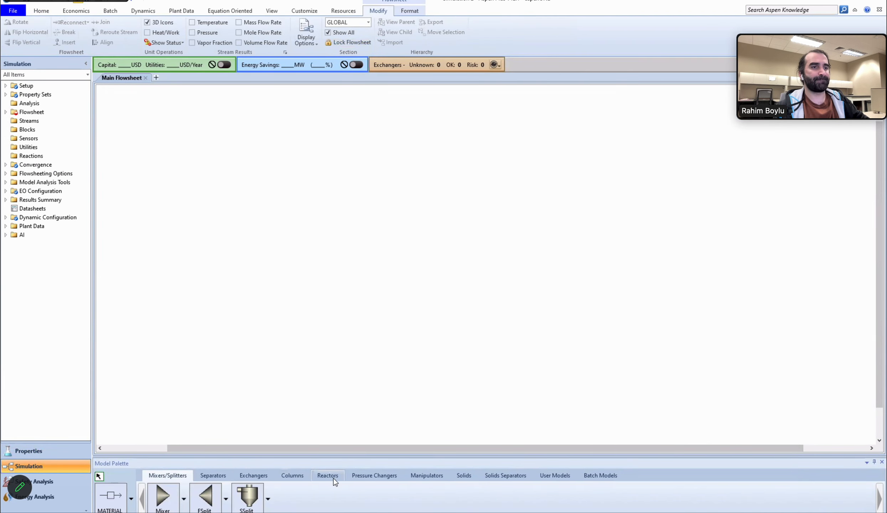
left_click(352, 480)
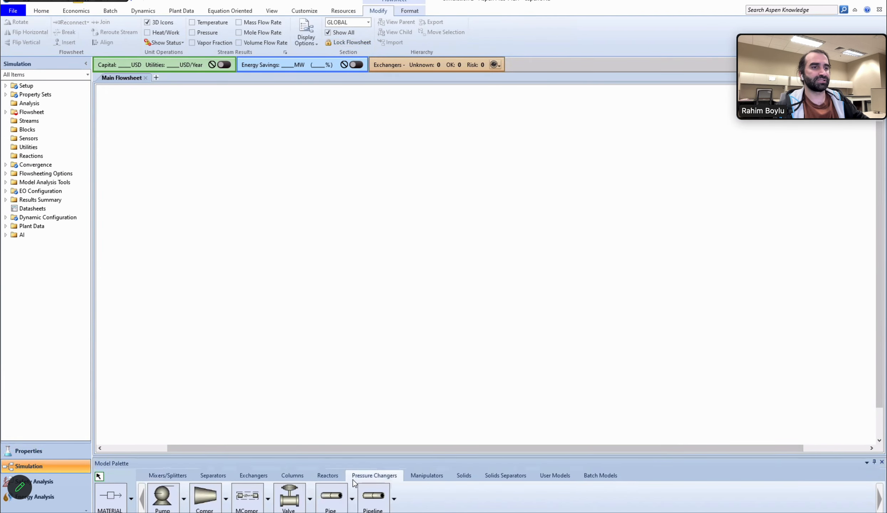
left_click(166, 498)
left_click(204, 252)
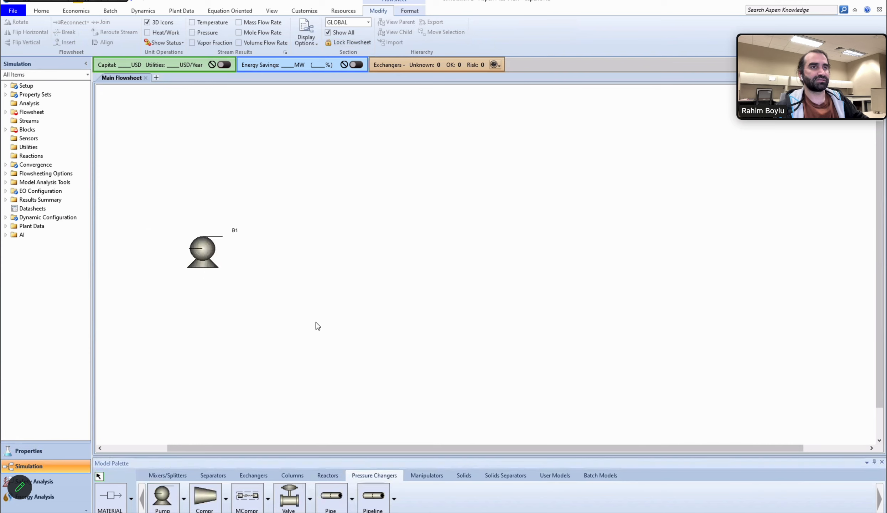
Connect a material feed stream to the pump's inlet and a material product stream to its outlet
left_click(119, 498)
left_click(131, 320)
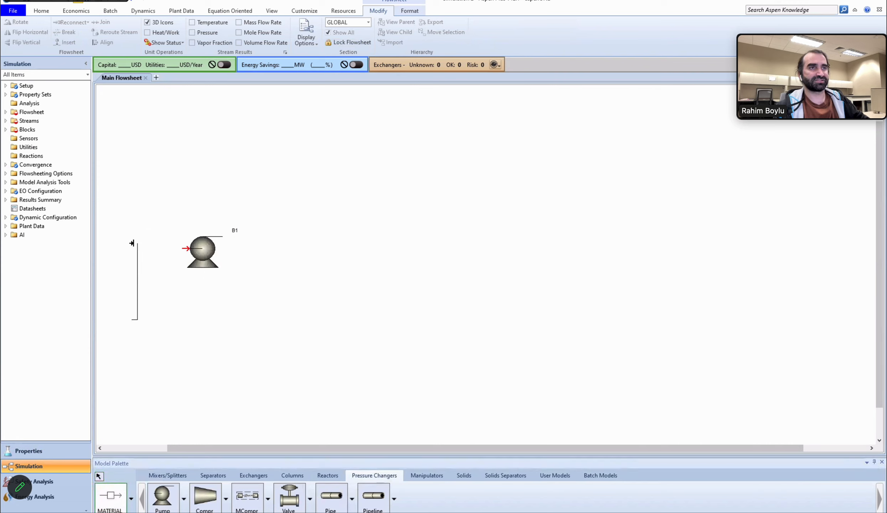
left_click(181, 248)
left_click(225, 236)
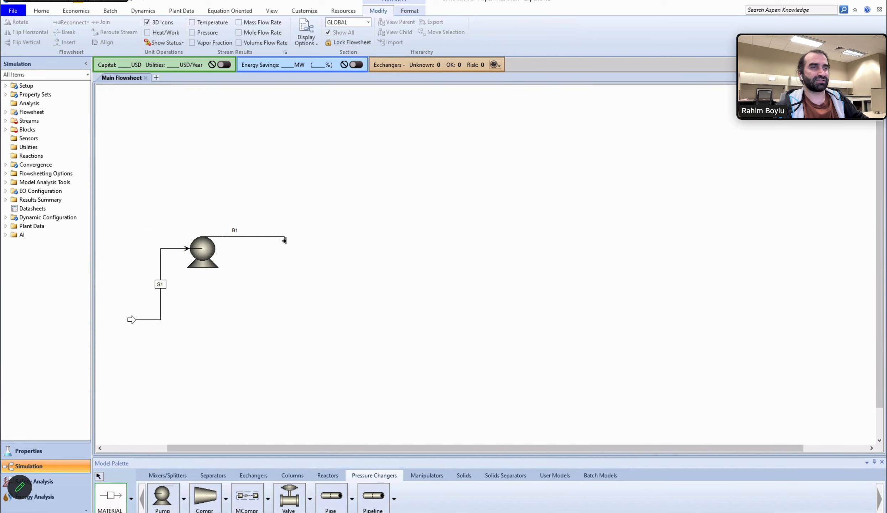
left_click(303, 239)
right_click(306, 411)
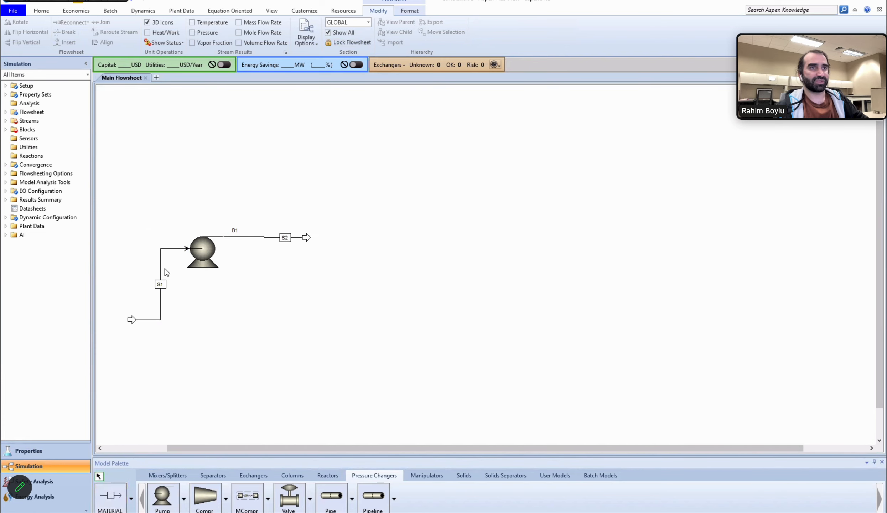
Rename the pump's feed stream to INPUT
double_click(166, 286)
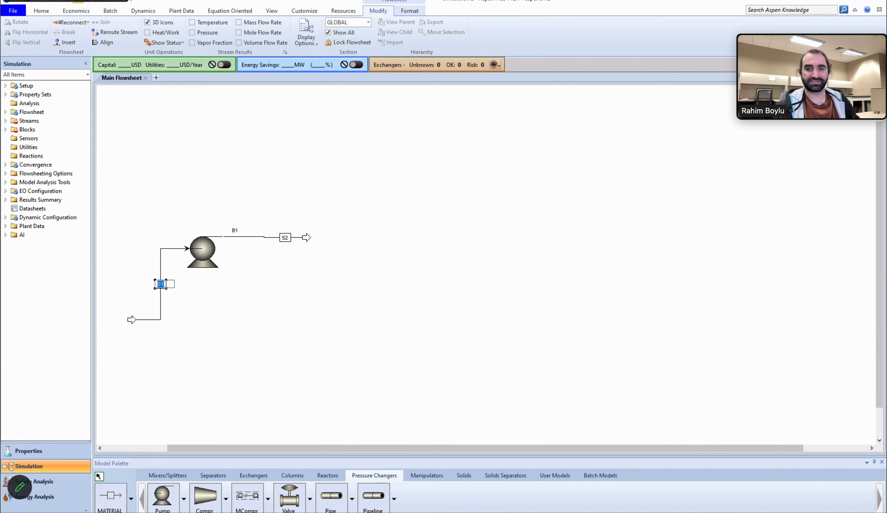
type("INPUT")
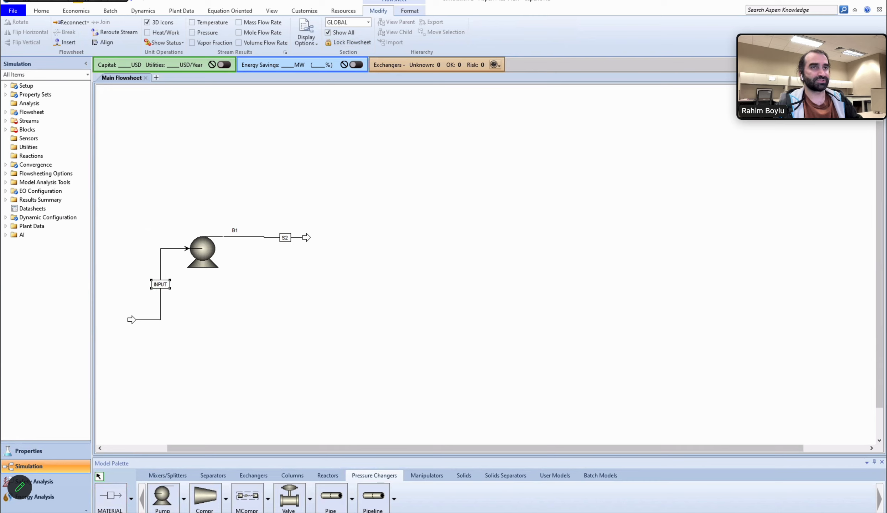
key("Return")
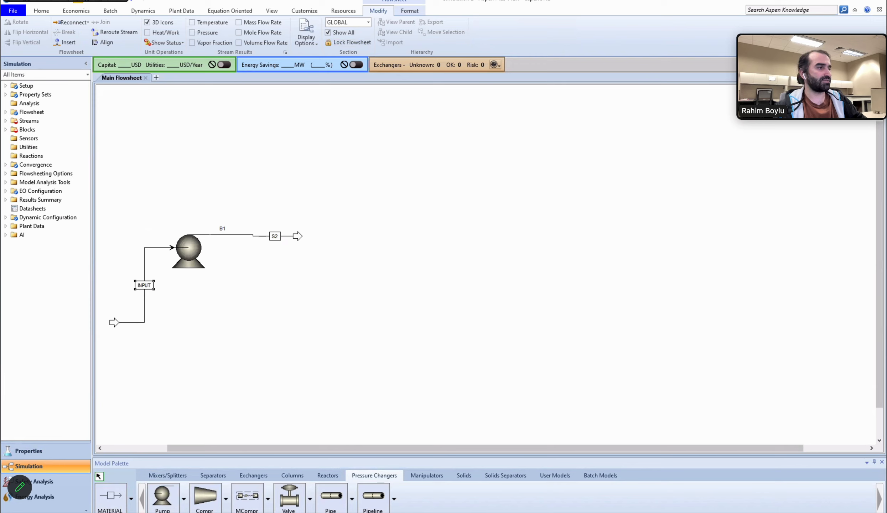
left_click(842, 512)
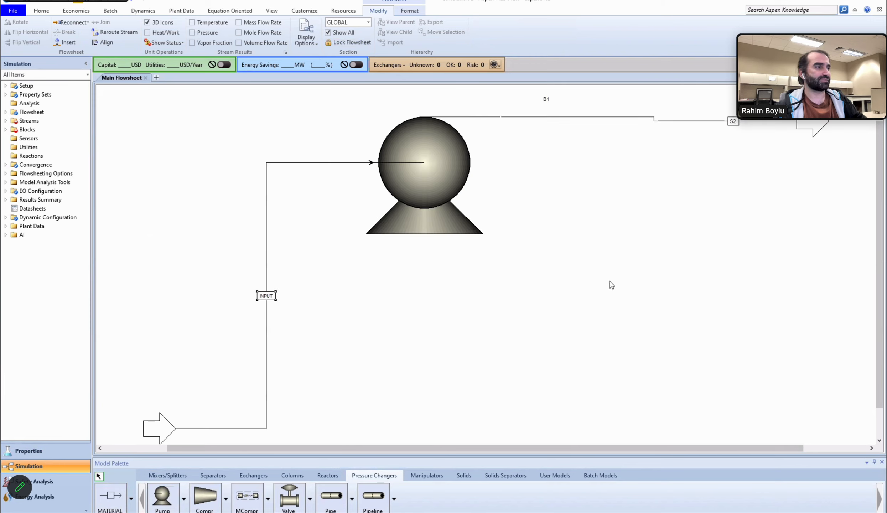
Move the pump block's label directly above the pump and rename the block to PUMP
scroll(608, 282, "down", 4)
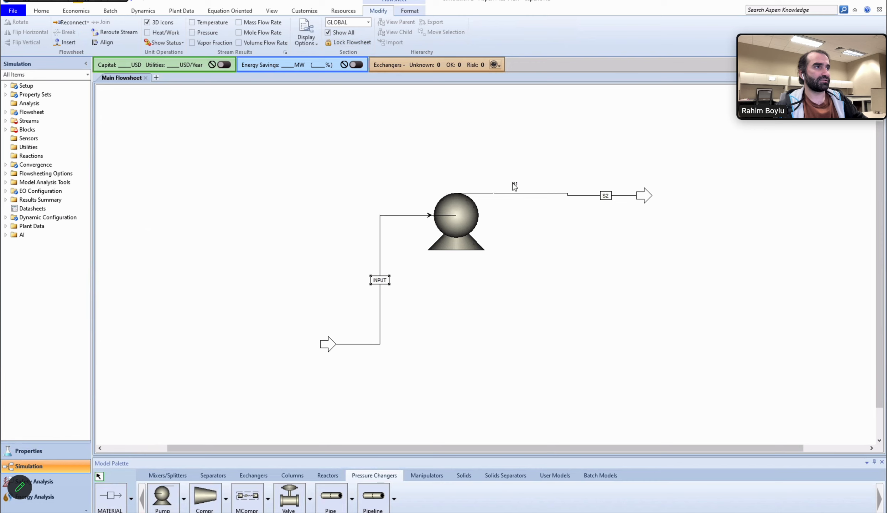
left_click_drag(513, 184, 446, 184)
double_click(446, 184)
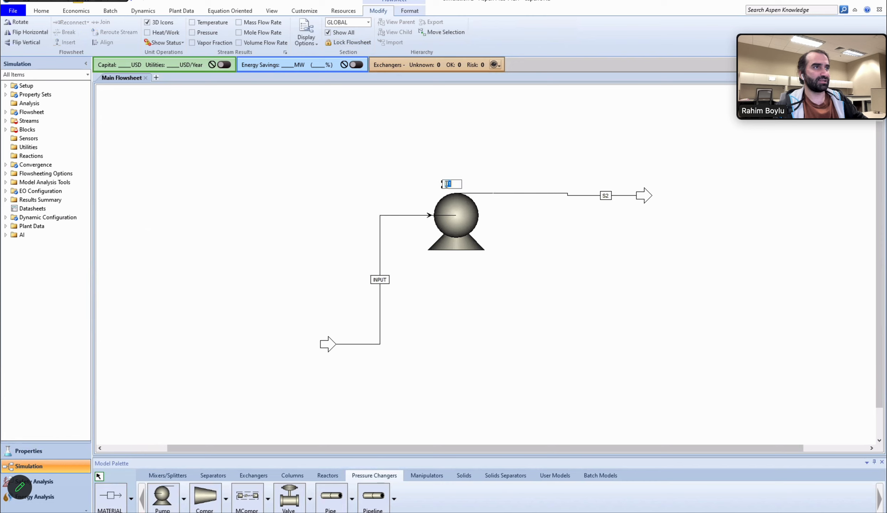
type("PUMP")
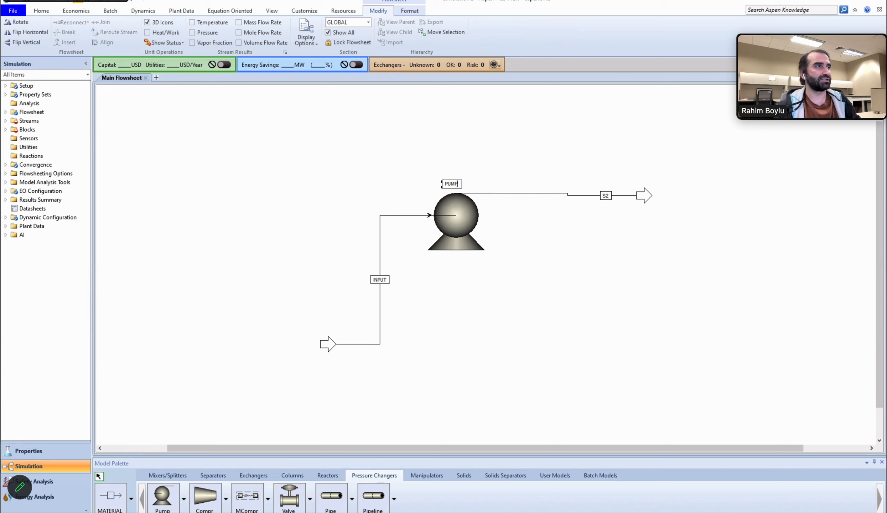
key("Return")
scroll(648, 307, "down", 1)
scroll(623, 243, "down", 1)
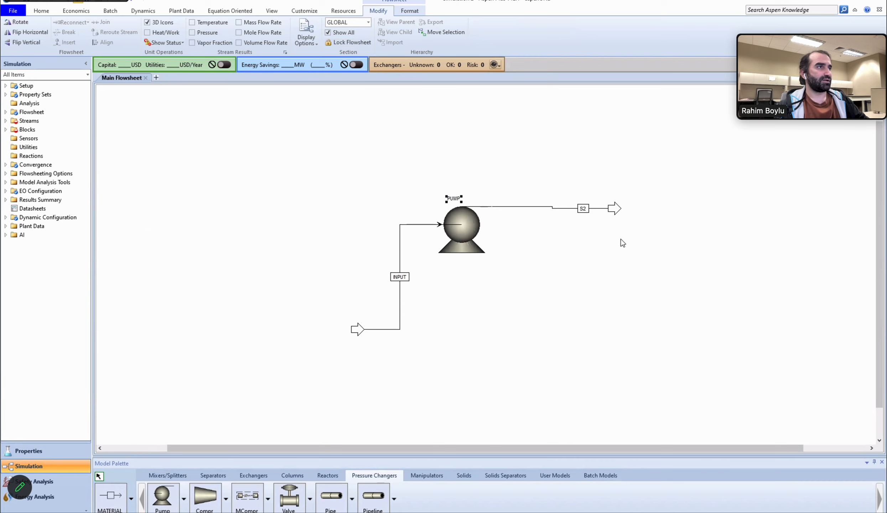
Rename the pump's product stream to OUTPUT and move its label closer to the pump
scroll(606, 213, "down", 2)
left_click(570, 216)
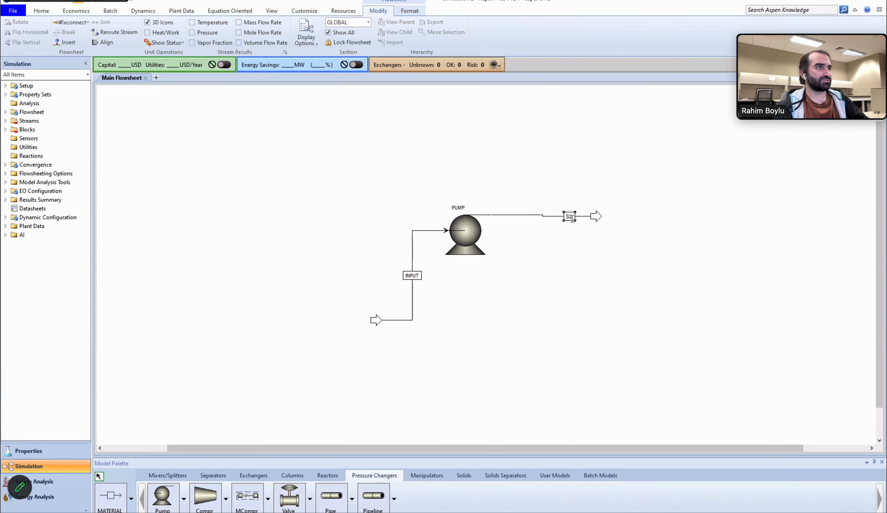
left_click(569, 216)
type("OUTPUT")
key("Return")
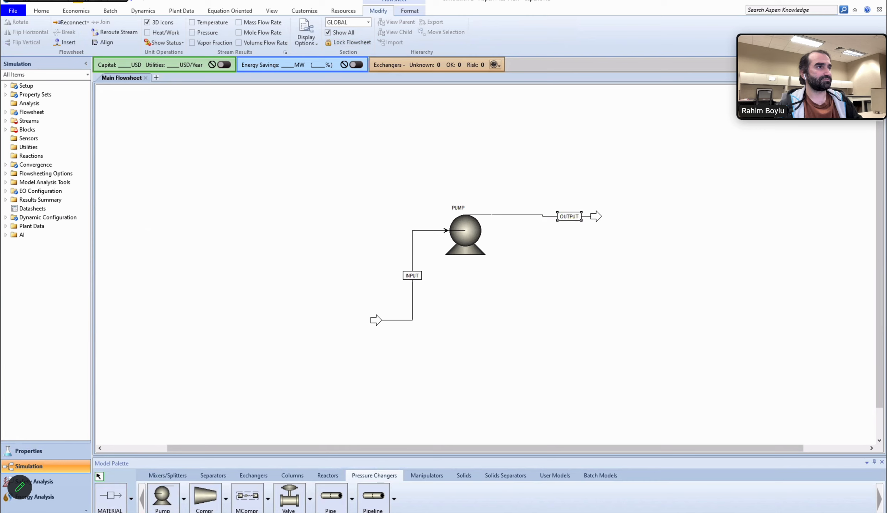
left_click_drag(570, 218, 544, 218)
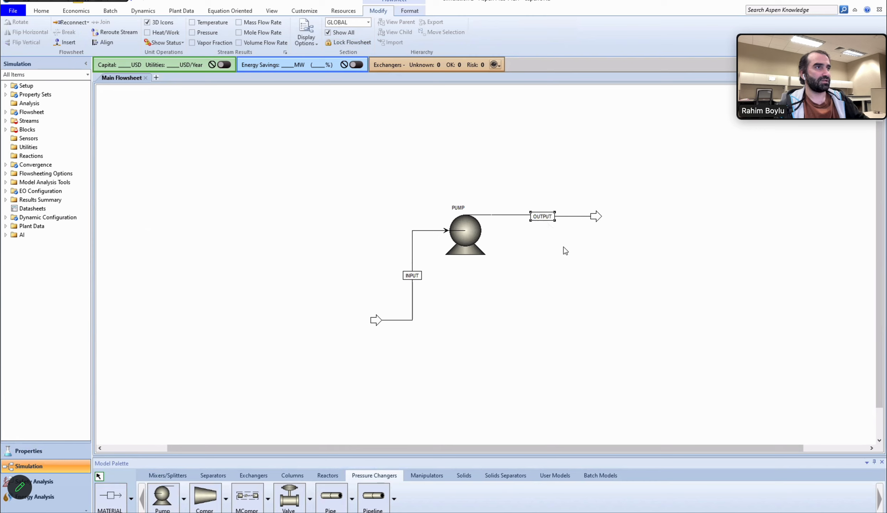
left_click(562, 270)
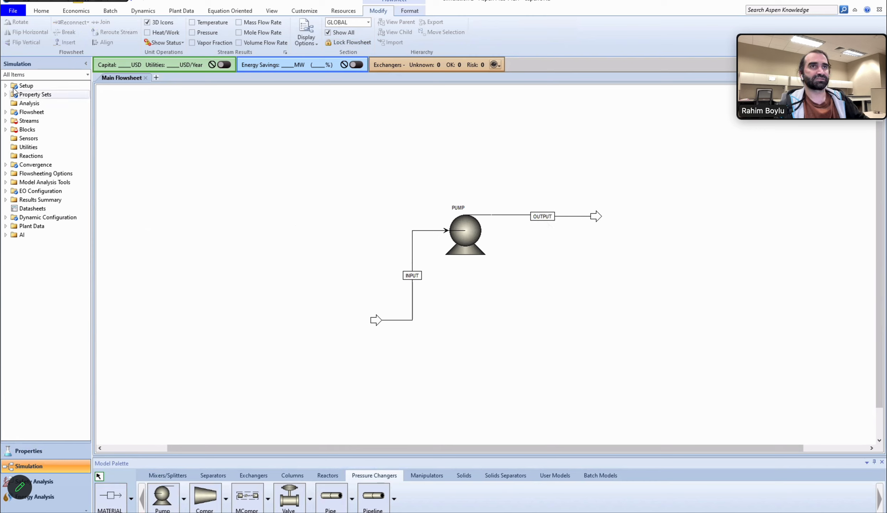
Expand the lists of streams and blocks and look at the pump's specification form
left_click(5, 120)
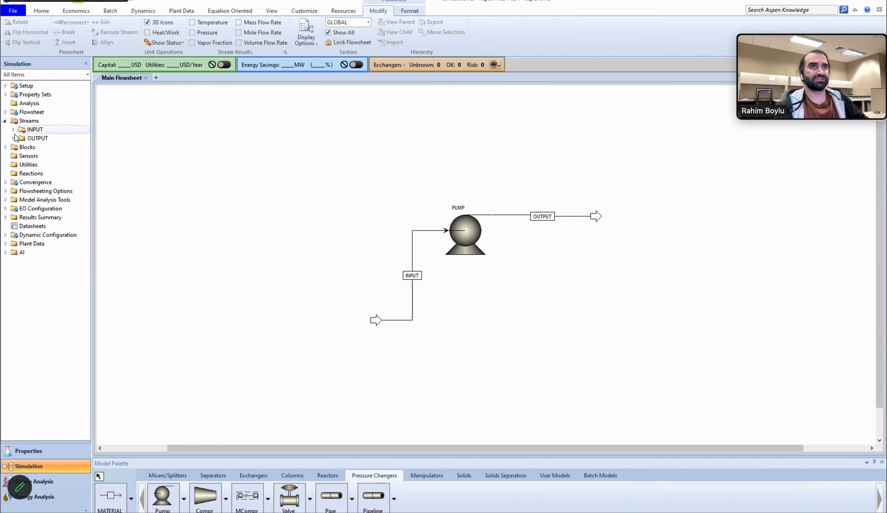
left_click(6, 146)
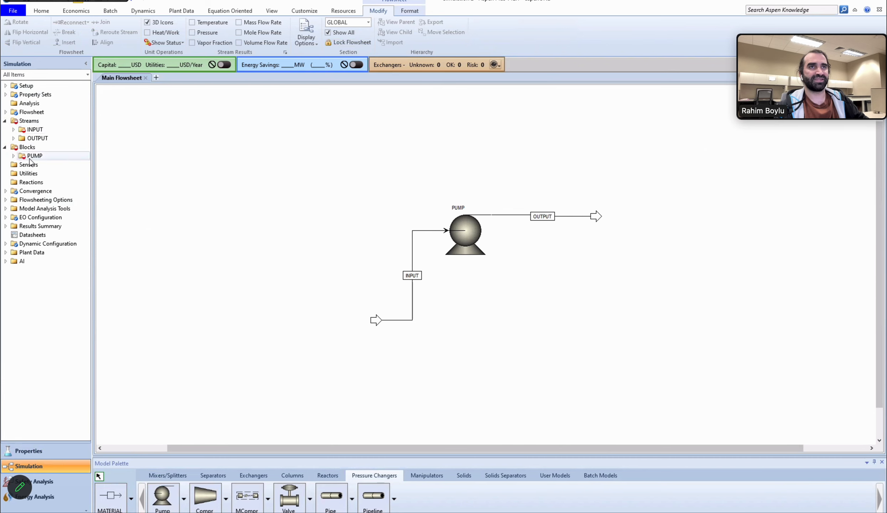
double_click(33, 157)
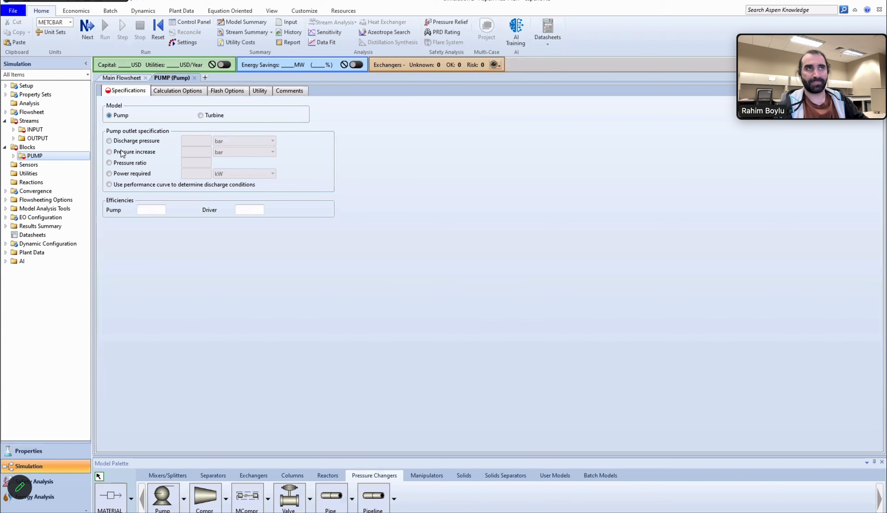
left_click(194, 78)
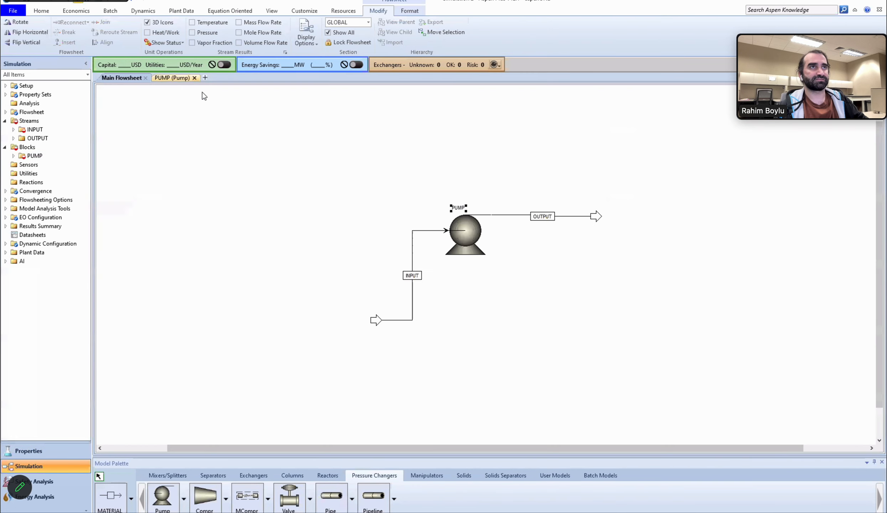
Open the pump's specifications from the flowsheet and specify a discharge pressure of 5.2 bar
left_click(480, 238)
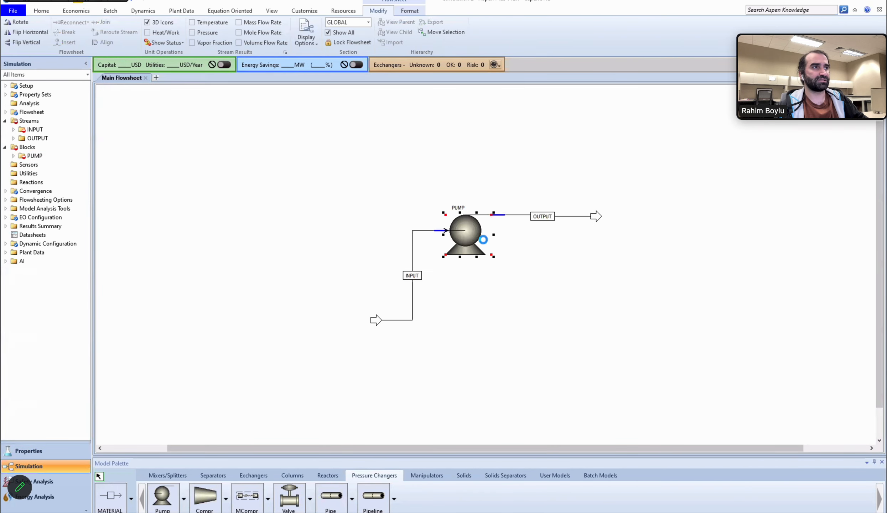
double_click(484, 248)
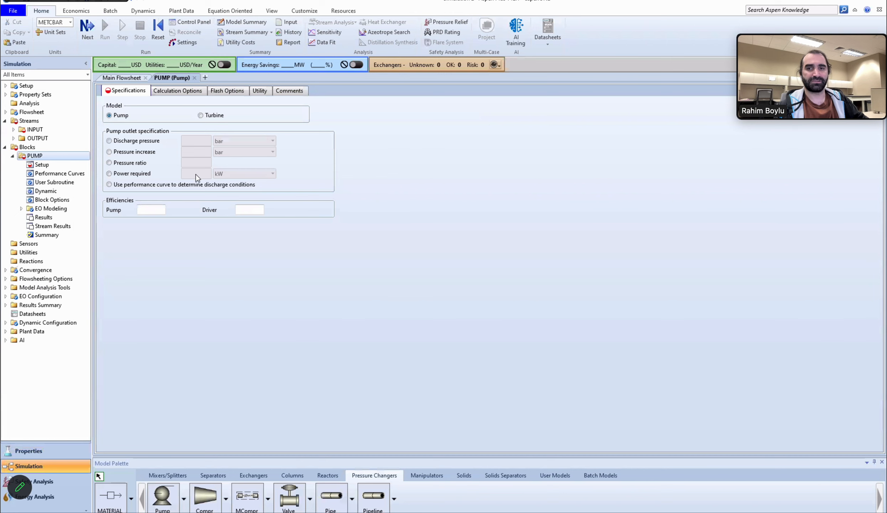
mouse_move(196, 174)
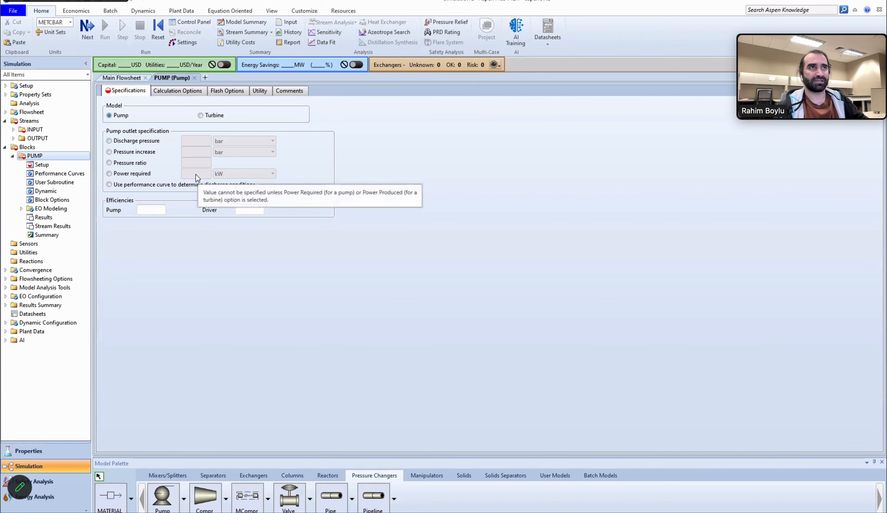
left_click(129, 140)
left_click(195, 140)
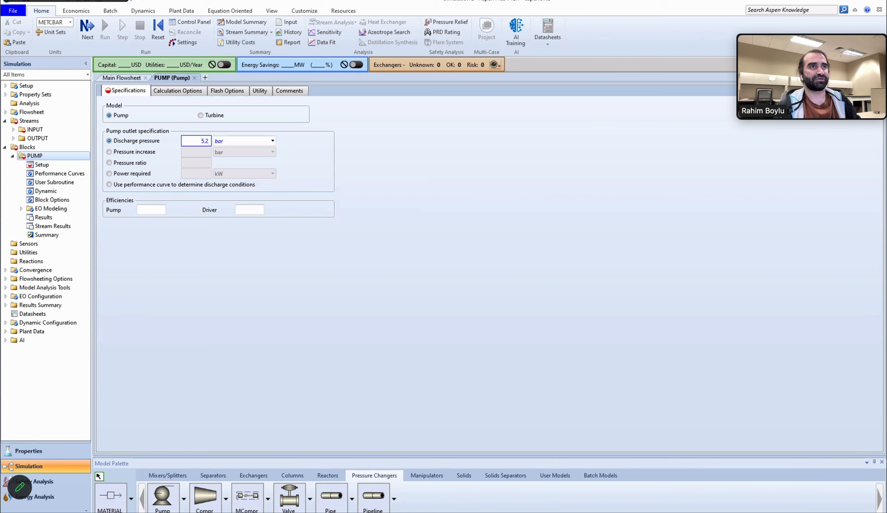
key("Return")
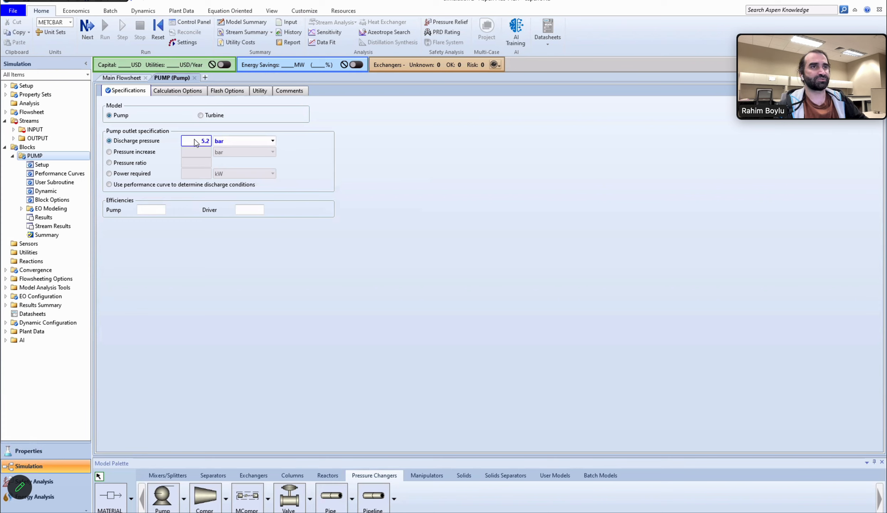
Set the pump efficiency to 0.85 and the driver efficiency to 0.96
left_click(158, 210)
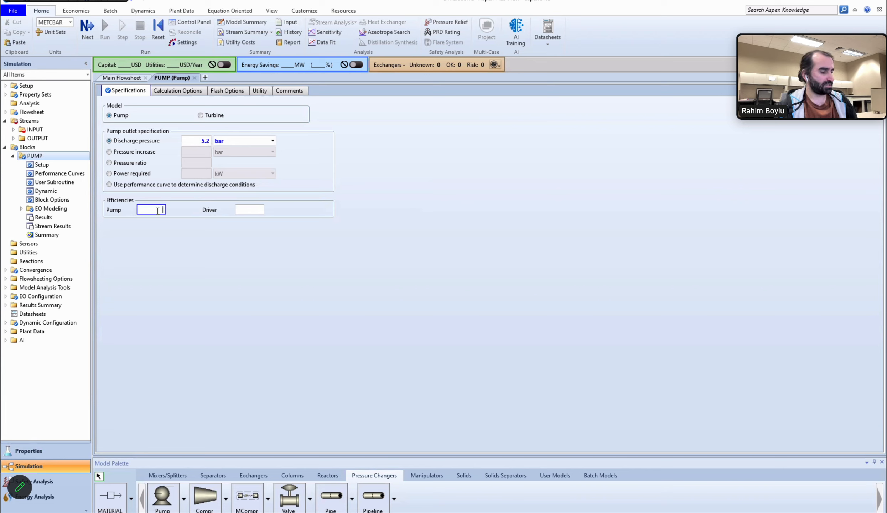
type("0.85")
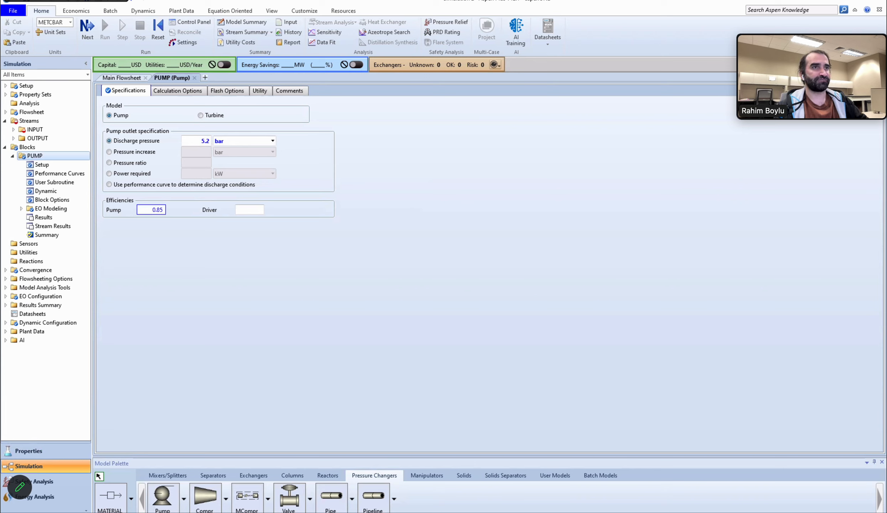
left_click(260, 211)
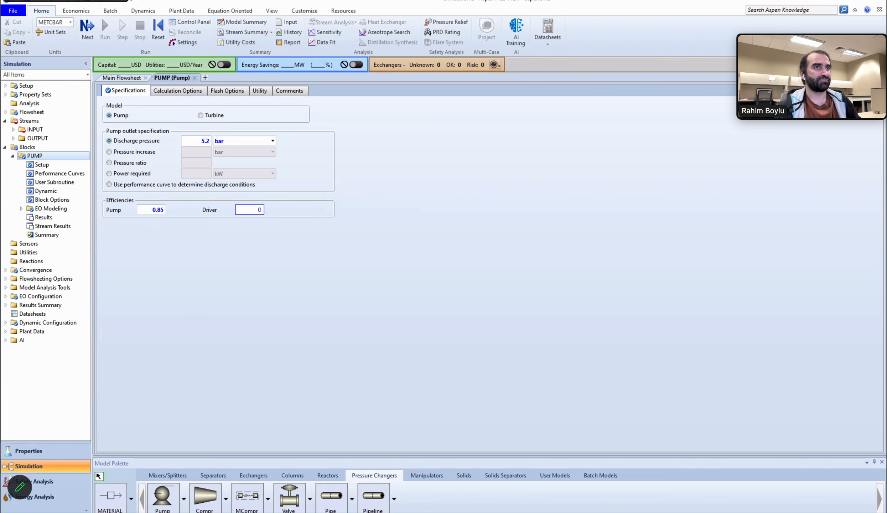
type("0.96")
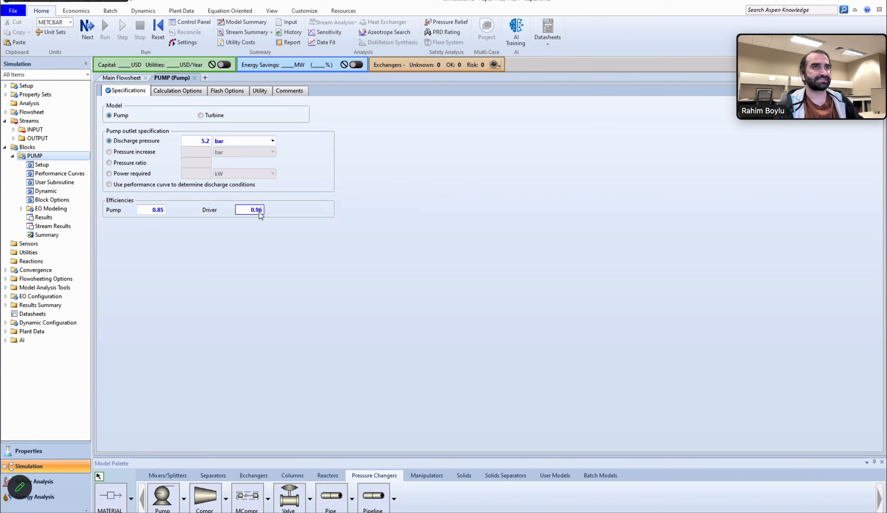
key("Return")
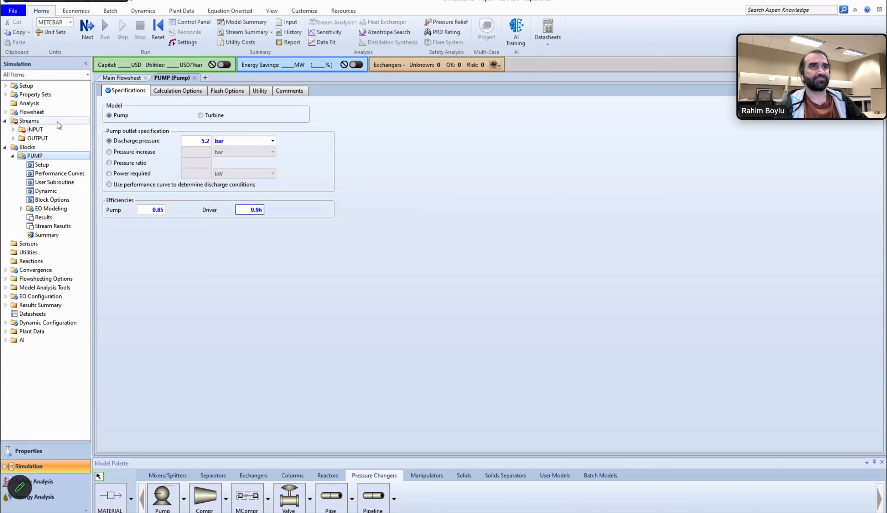
Specify the INPUT stream with a temperature of 70 C, a pressure of 1 bar and a total mole flow of 1000 kmol/hr
left_click(90, 129)
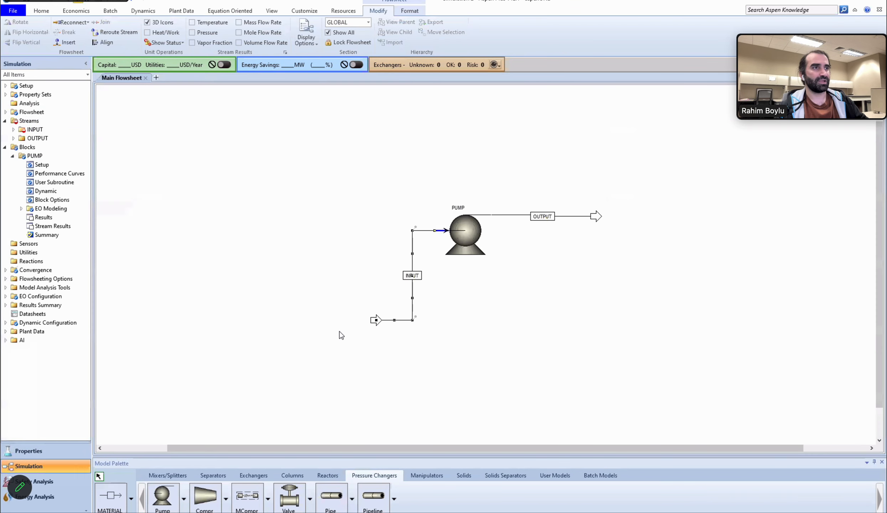
left_click(338, 331)
double_click(411, 294)
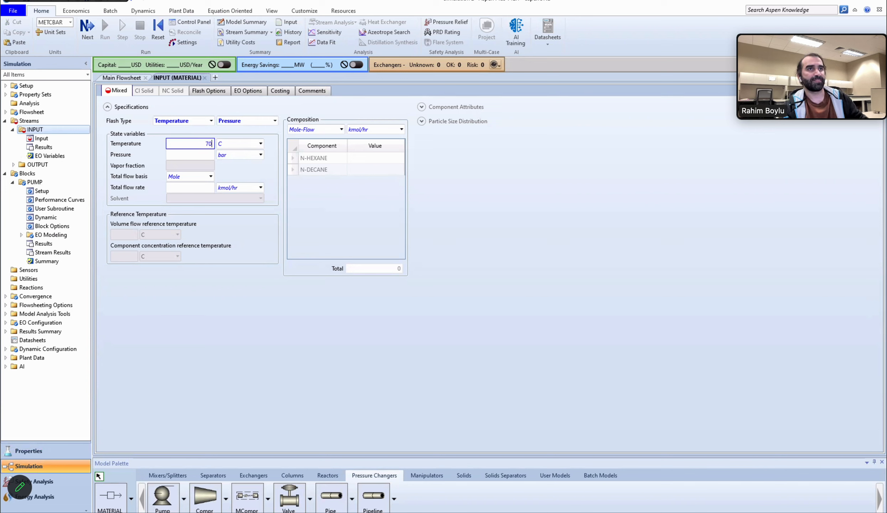
left_click(211, 154)
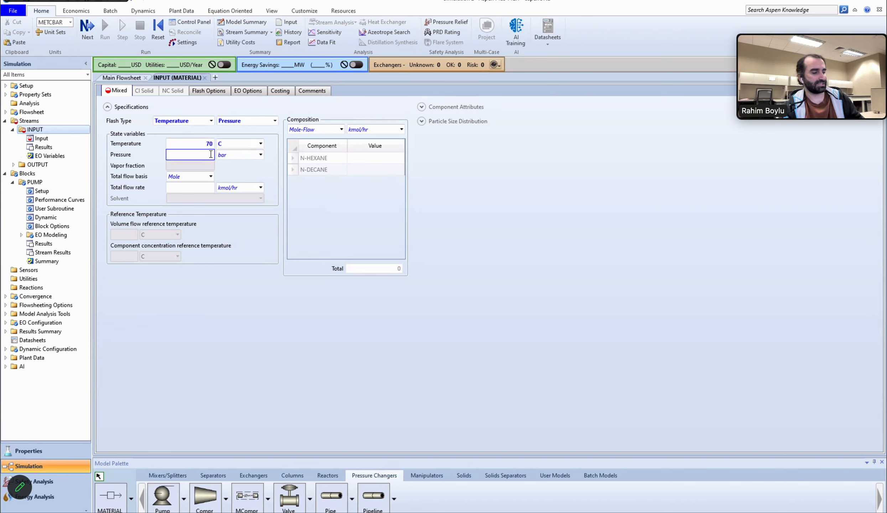
type("1")
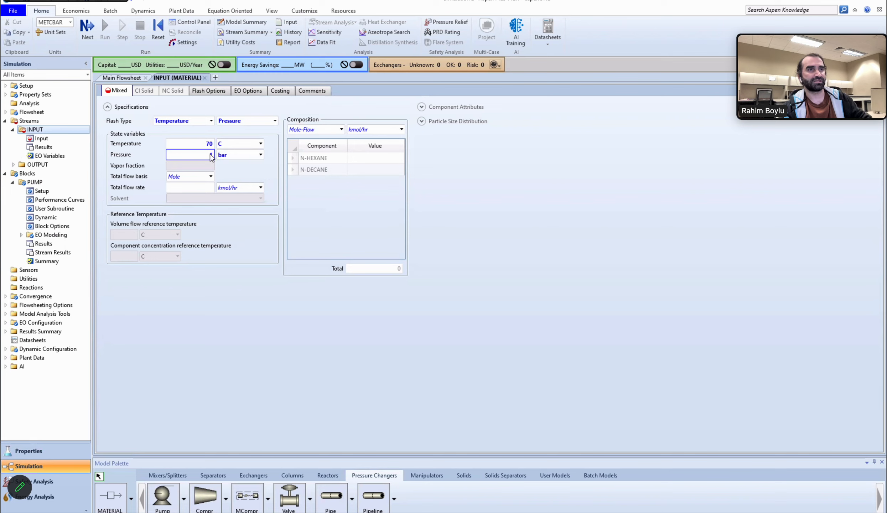
left_click(196, 188)
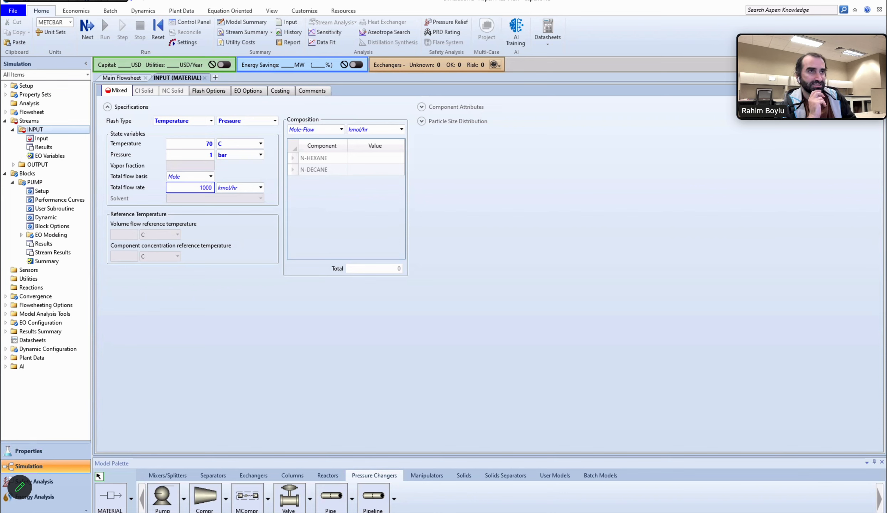
key("Return")
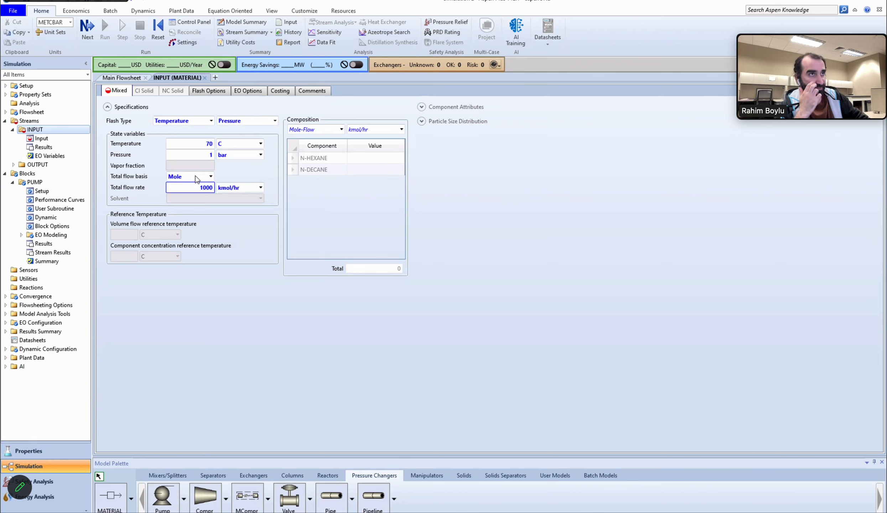
Specify the INPUT stream's composition by mole fraction with 0.6 n-hexane and 0.4 n-decane, and close its form
left_click(342, 130)
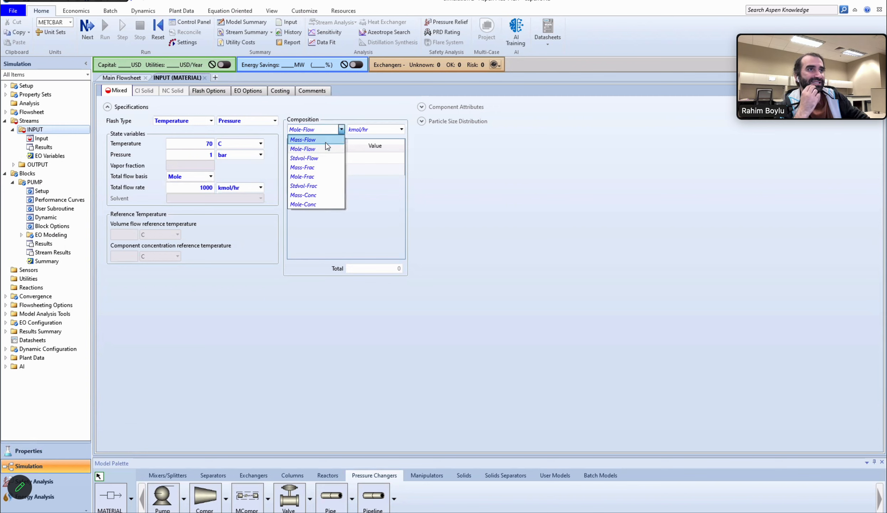
left_click(320, 177)
left_click(390, 160)
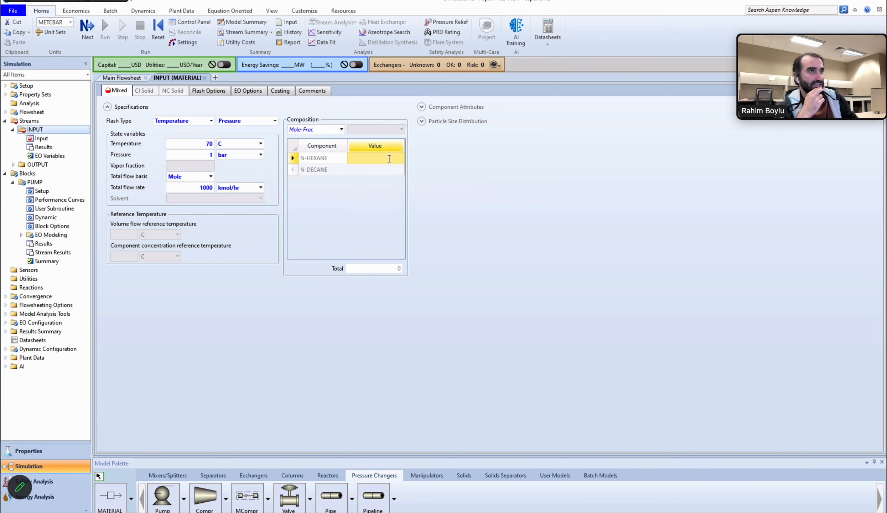
type("0.6")
left_click(389, 167)
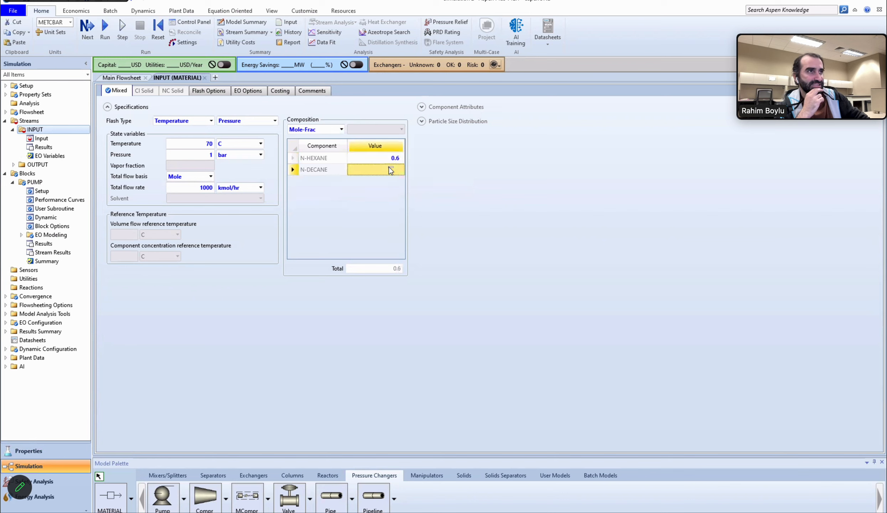
type("0.")
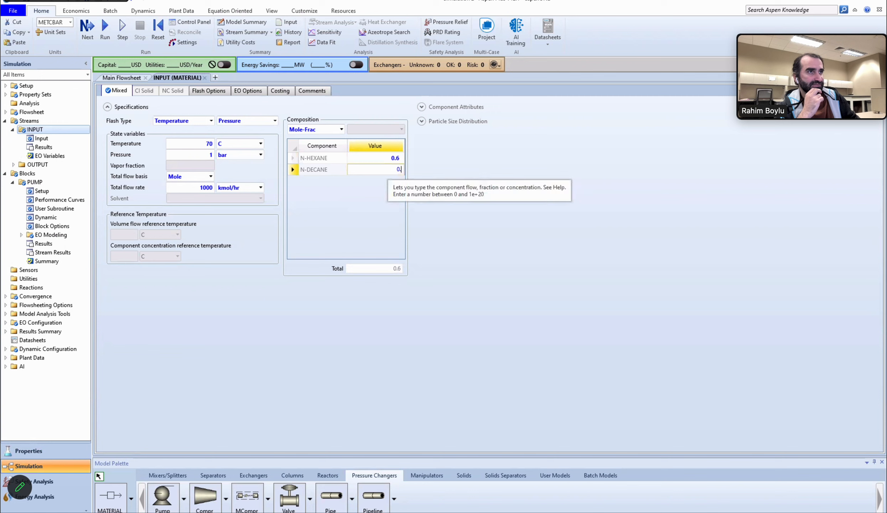
type("4")
key("Return")
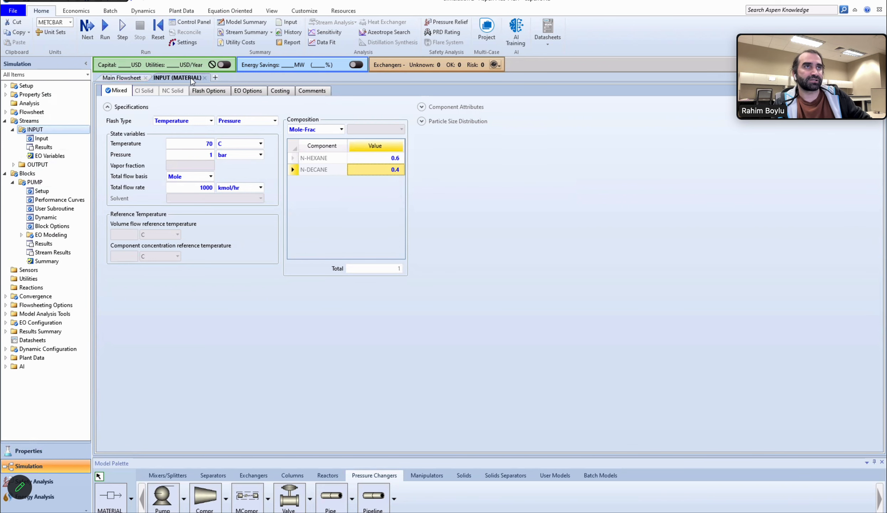
left_click(205, 78)
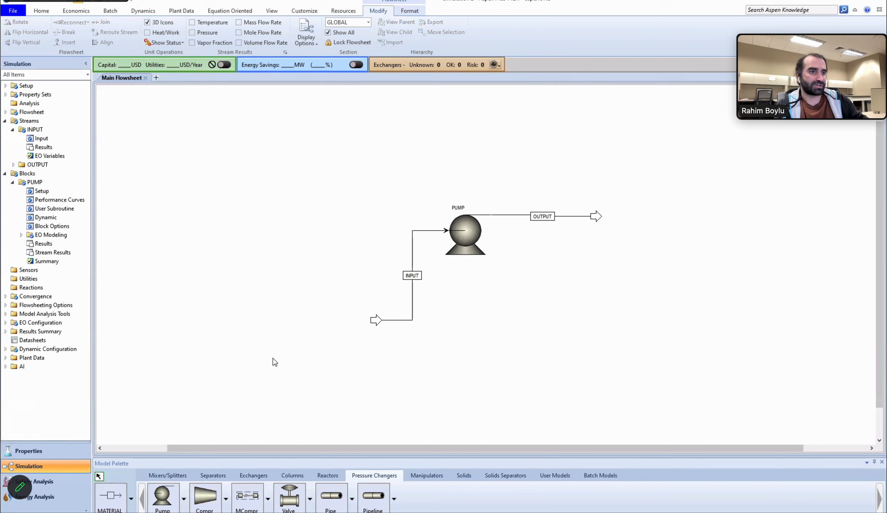
Add a RadFrac column to the flowsheet beyond the pump's OUTPUT stream and shrink its icon
left_click(292, 477)
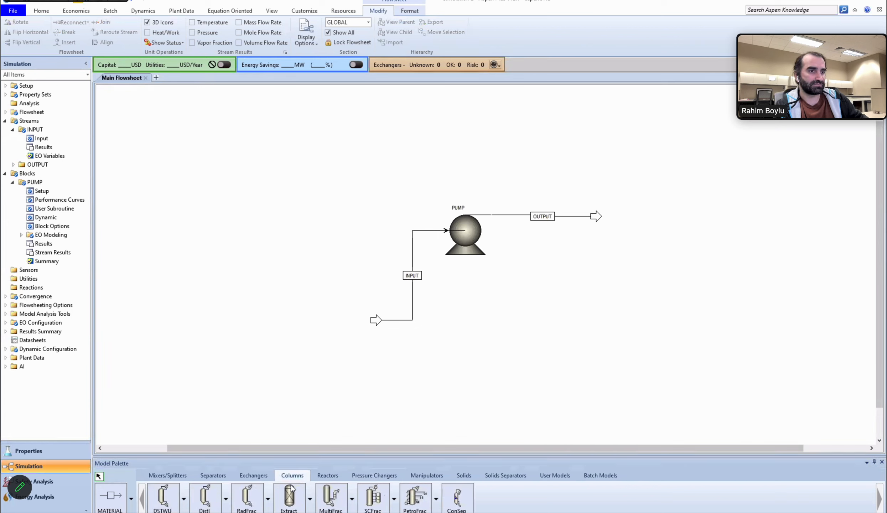
left_click(252, 499)
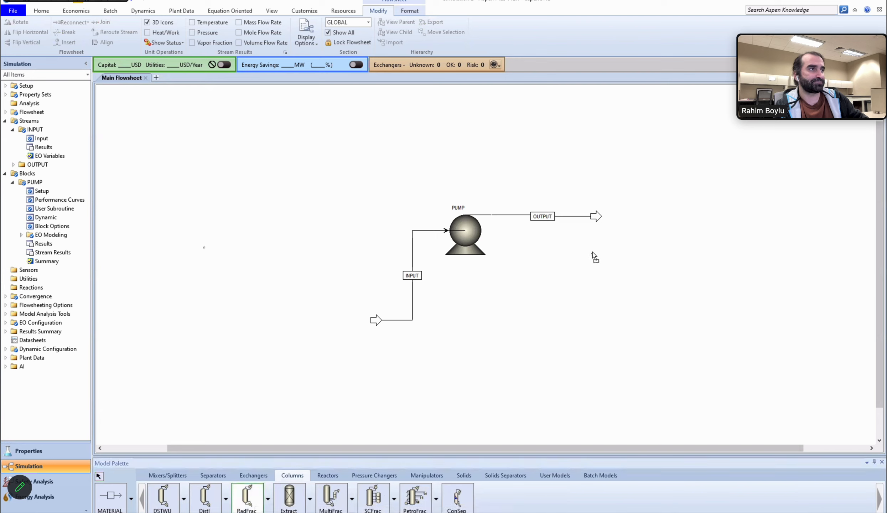
left_click(608, 219)
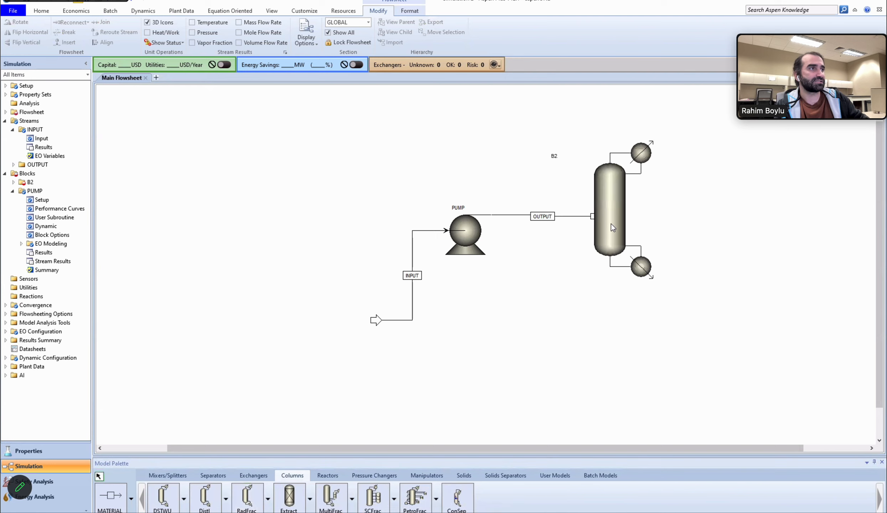
left_click_drag(633, 224, 637, 228)
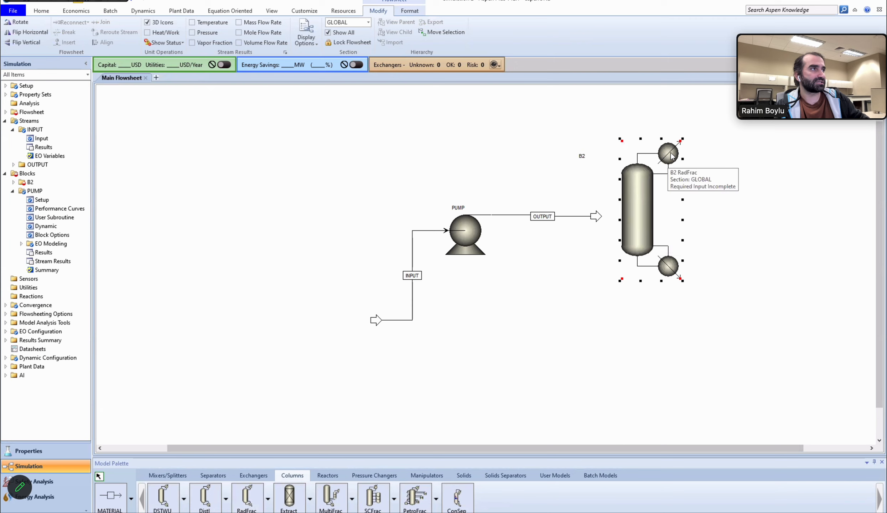
left_click_drag(680, 141, 668, 153)
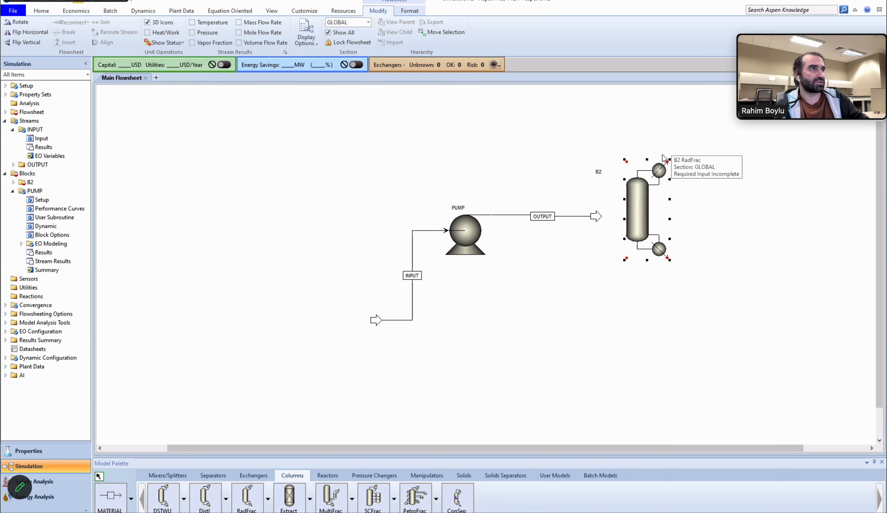
Connect the OUTPUT stream to the column's feed inlet and adjust the column's position and the stream's route
left_click_drag(640, 206, 609, 210)
left_click(599, 220)
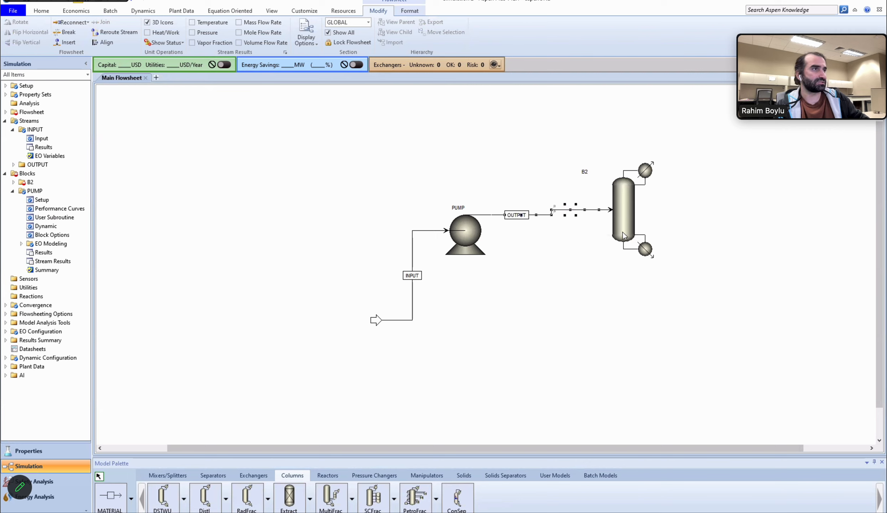
left_click(724, 254)
left_click_drag(621, 217, 630, 218)
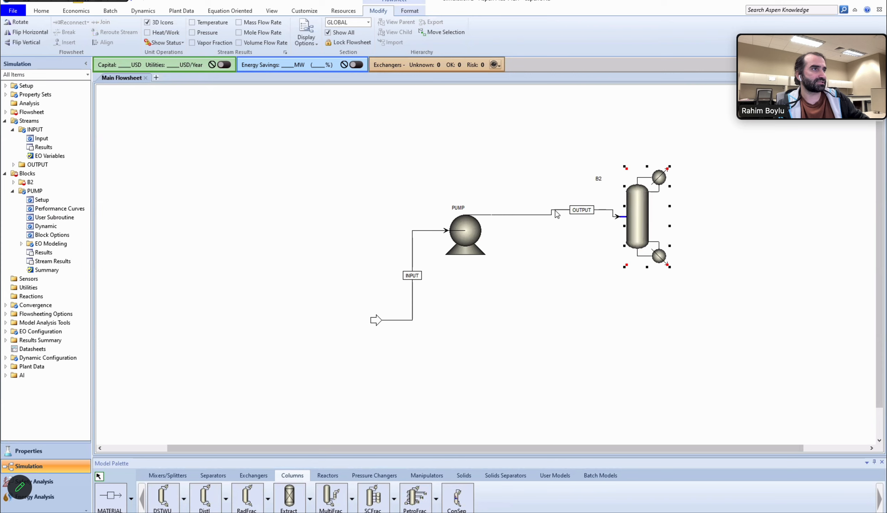
mouse_move(557, 211)
left_mouse_down()
mouse_move(555, 195)
mouse_move(561, 224)
left_mouse_up()
left_click(580, 289)
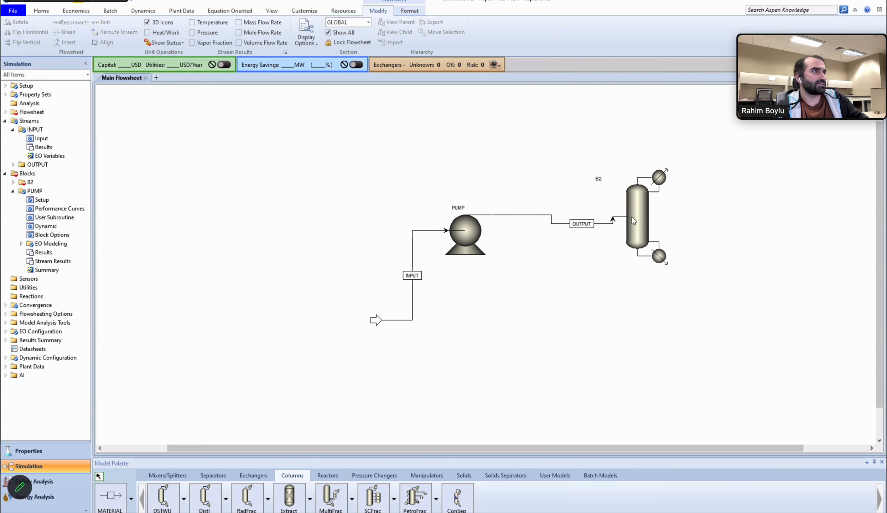
Rename the column block DISTILAT and move its label up, closer to the column
left_click(598, 178)
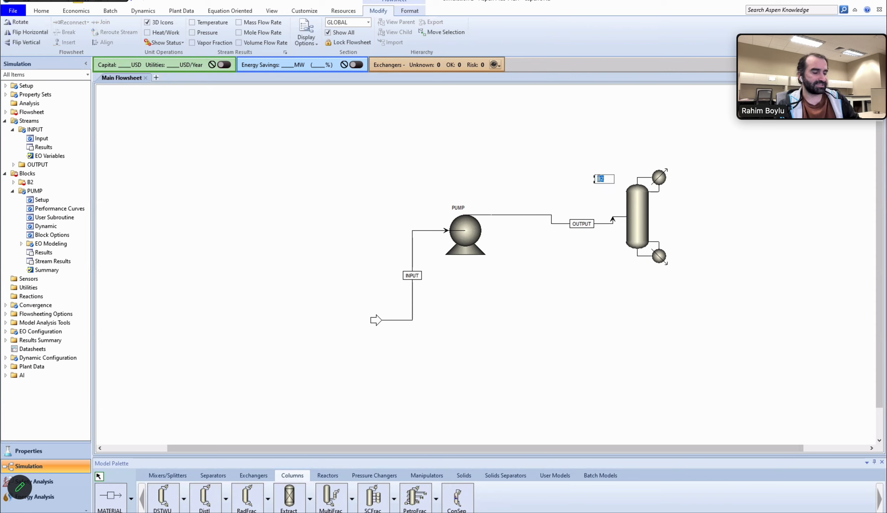
type("DISTIL")
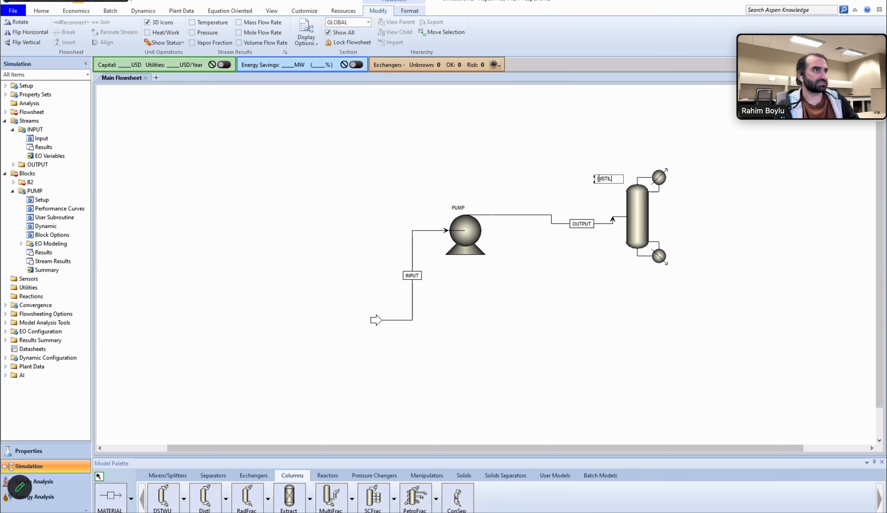
type("AAT")
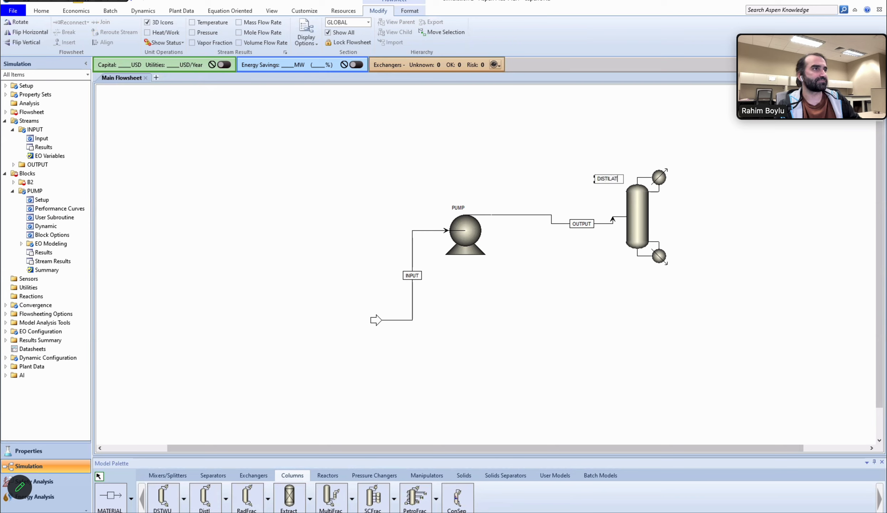
key("Return")
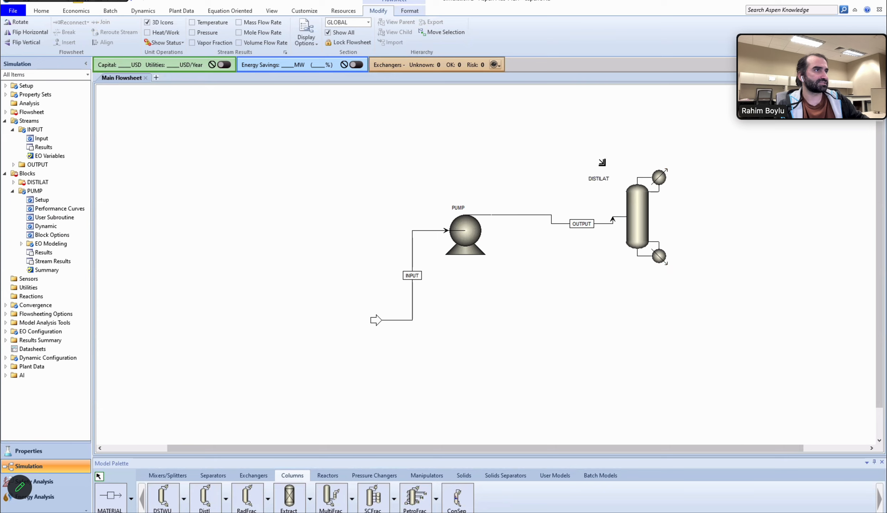
left_click_drag(597, 162, 604, 172)
left_click(574, 402)
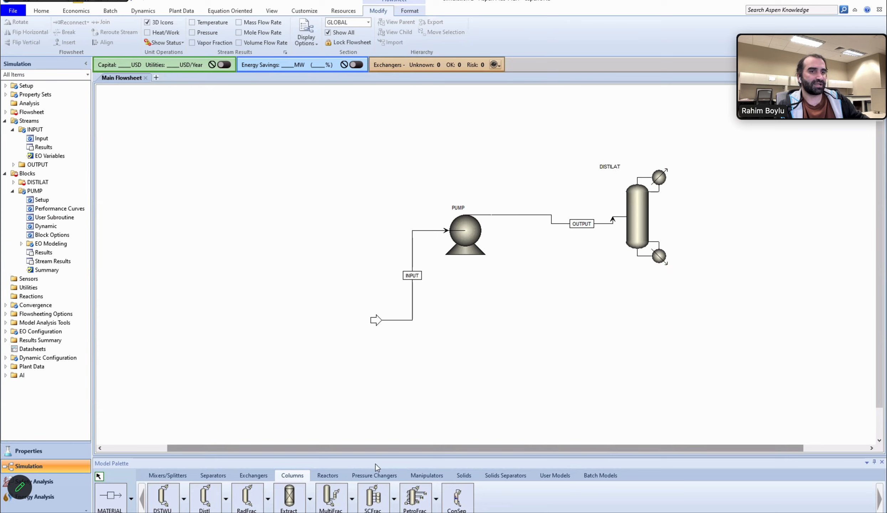
Draw two material product streams, one from the column's liquid distillate outlet and one from its bottoms outlet
left_click(111, 496)
left_click(663, 191)
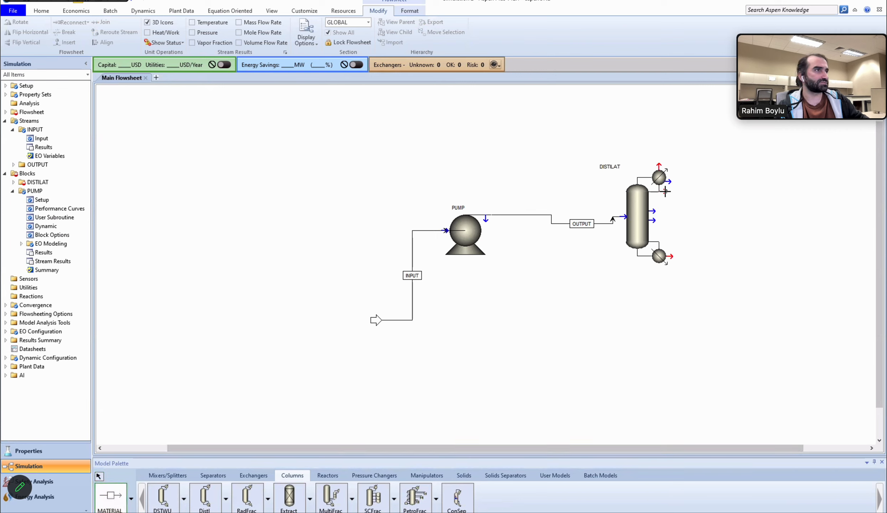
left_click(778, 189)
left_click(669, 256)
left_click(791, 251)
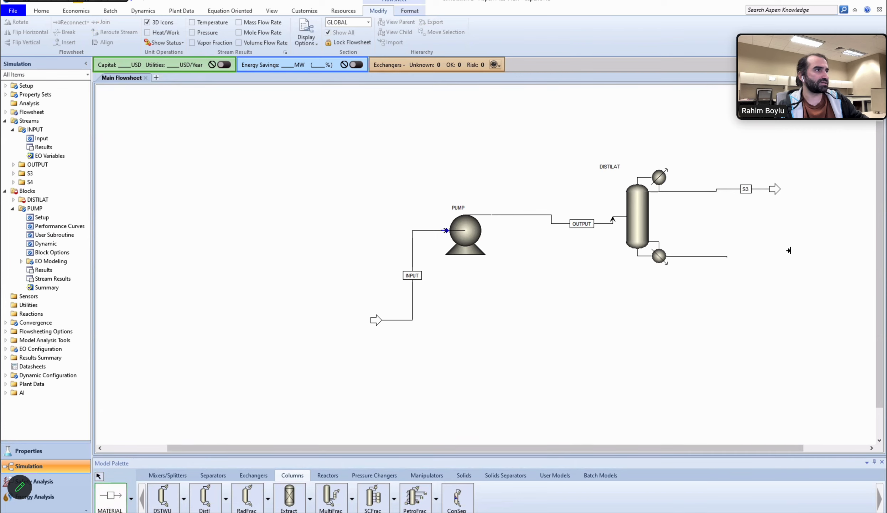
right_click(668, 357)
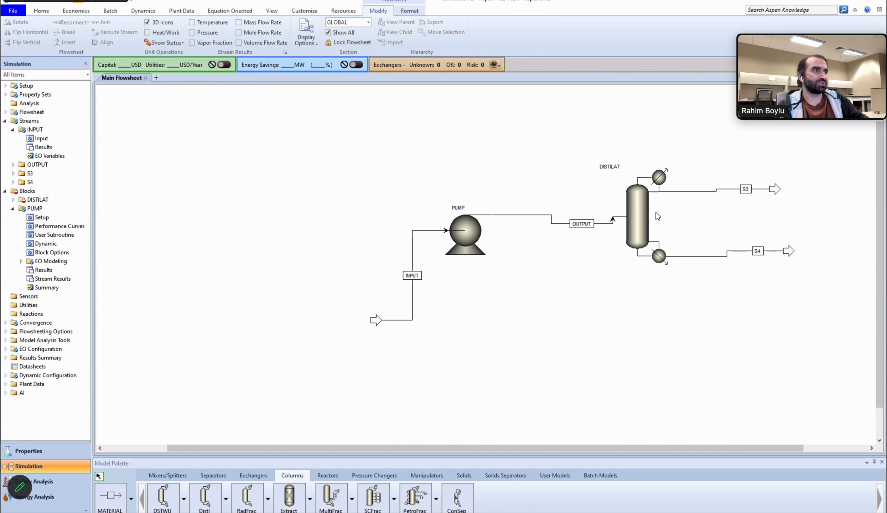
Open the DISTILAT column's configuration and specify Equilibrium calculation, 15 stages and a Total condenser
double_click(641, 209)
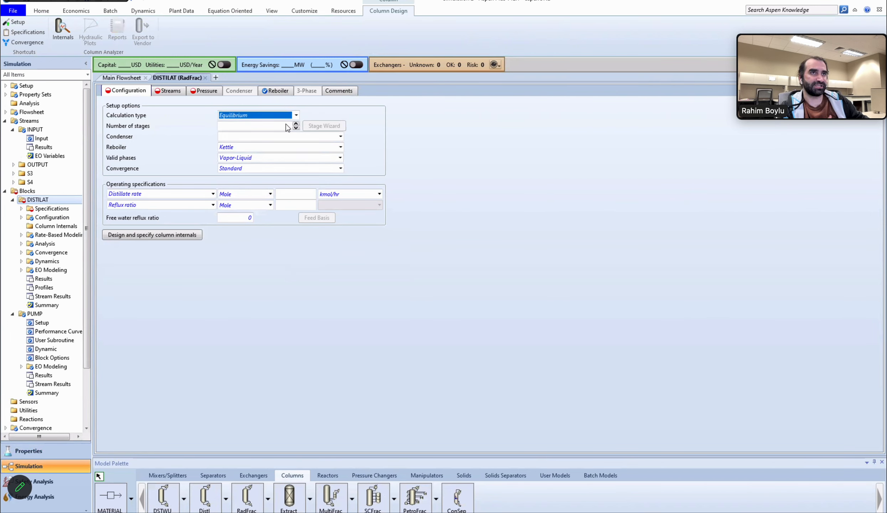
left_click(296, 116)
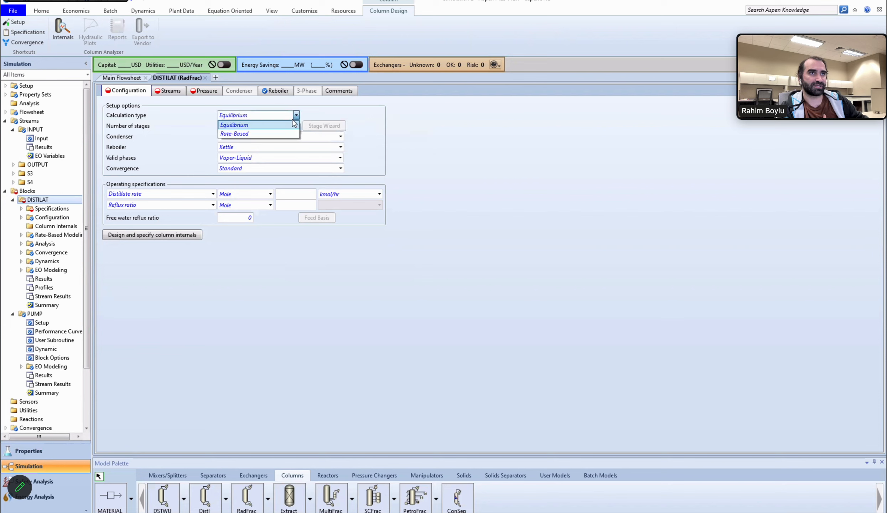
left_click(267, 124)
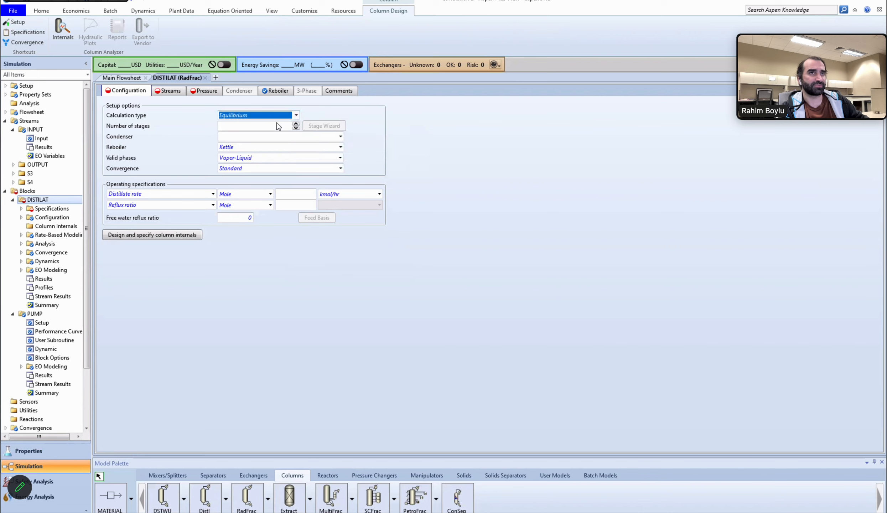
left_click(277, 125)
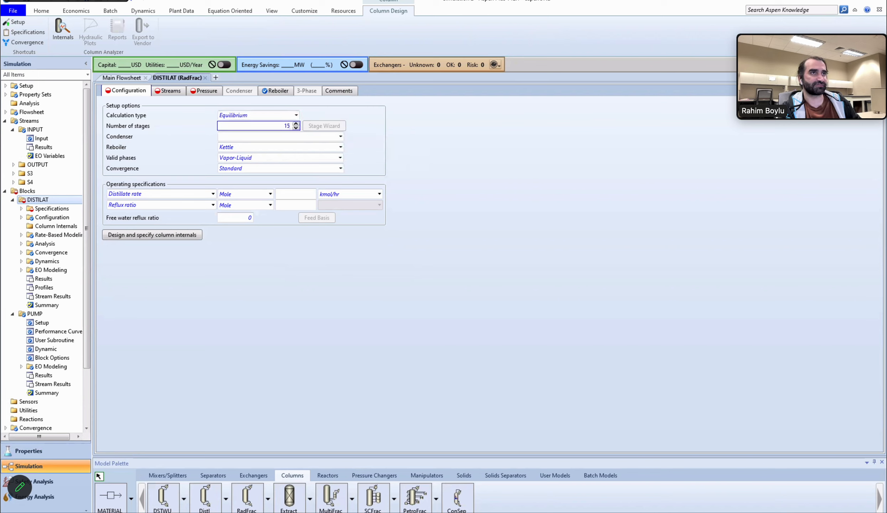
left_click(340, 136)
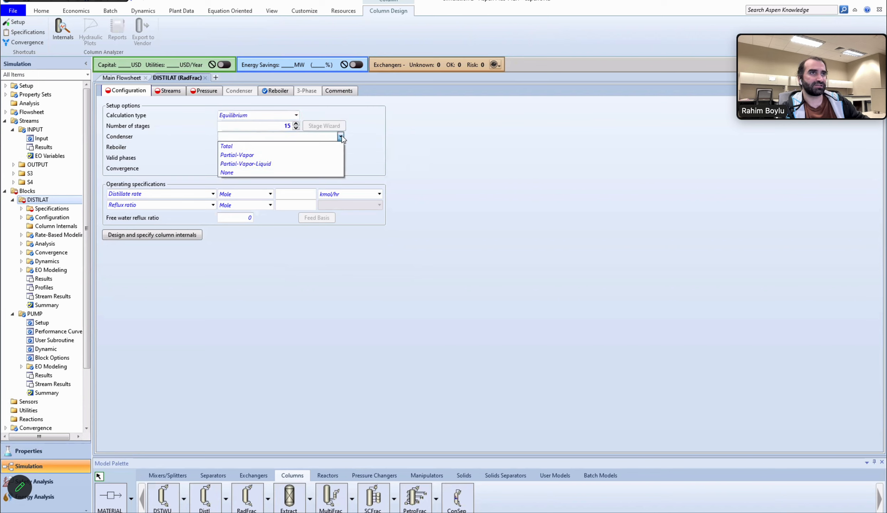
left_click(325, 146)
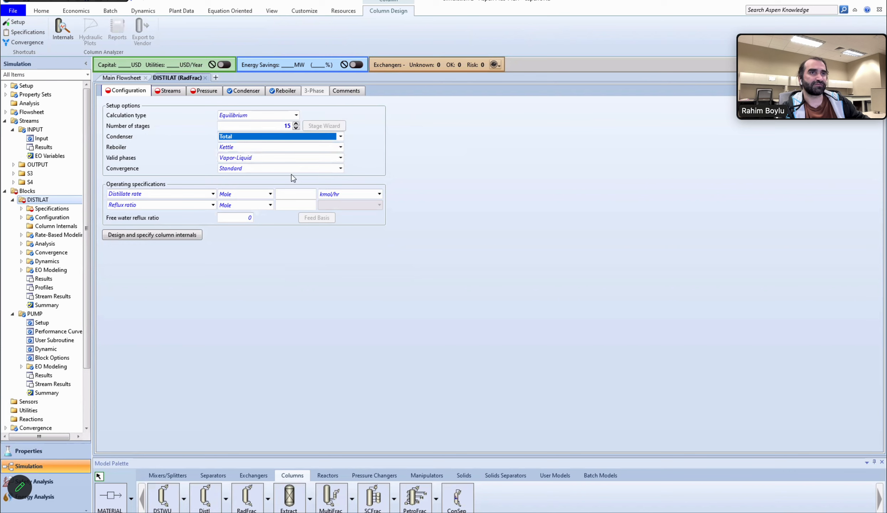
Set the column's operating specifications to a mole boilup ratio of 4.3 and a mole reflux ratio of 6.1
left_click(212, 194)
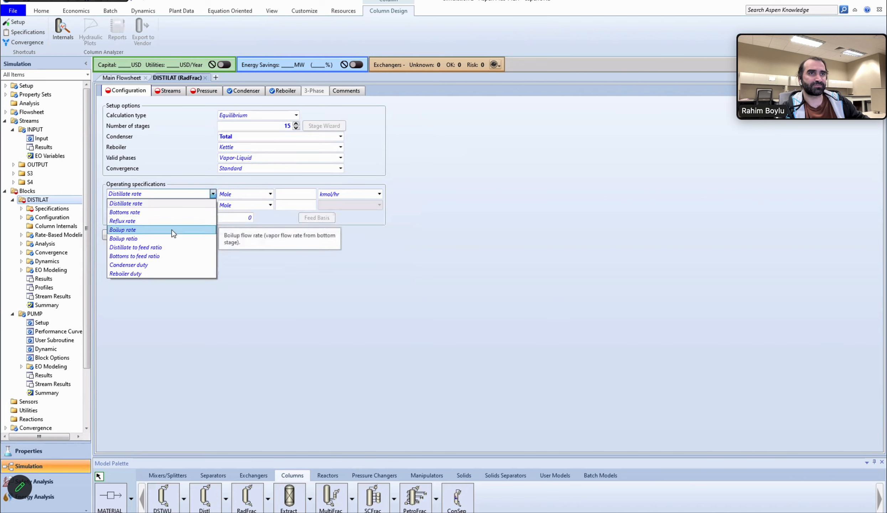
left_click(173, 238)
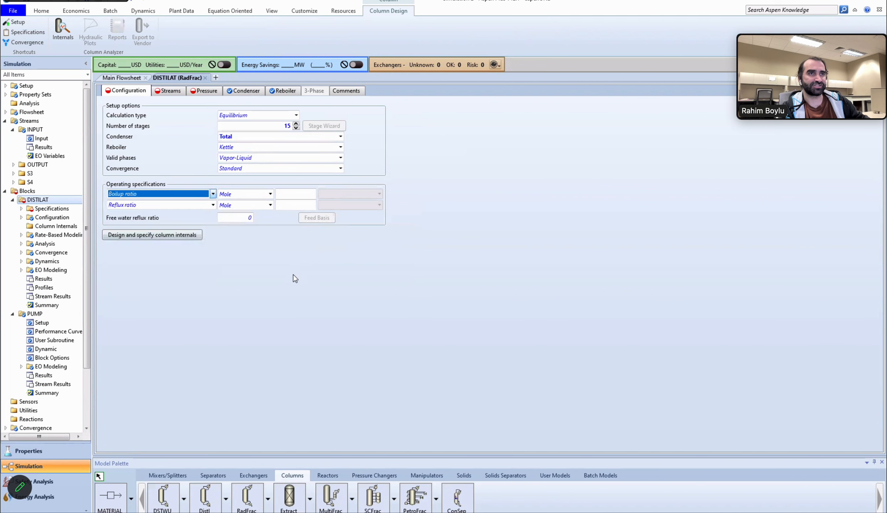
left_click(297, 194)
type("4")
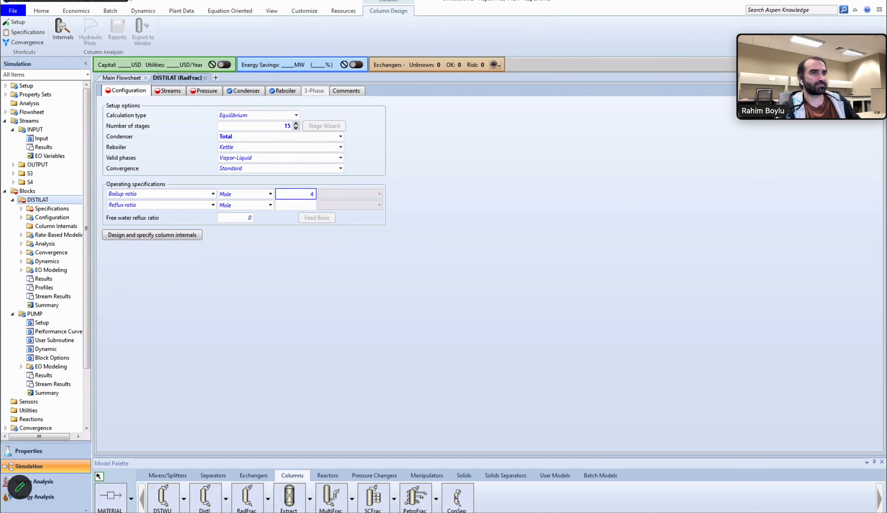
type(".3")
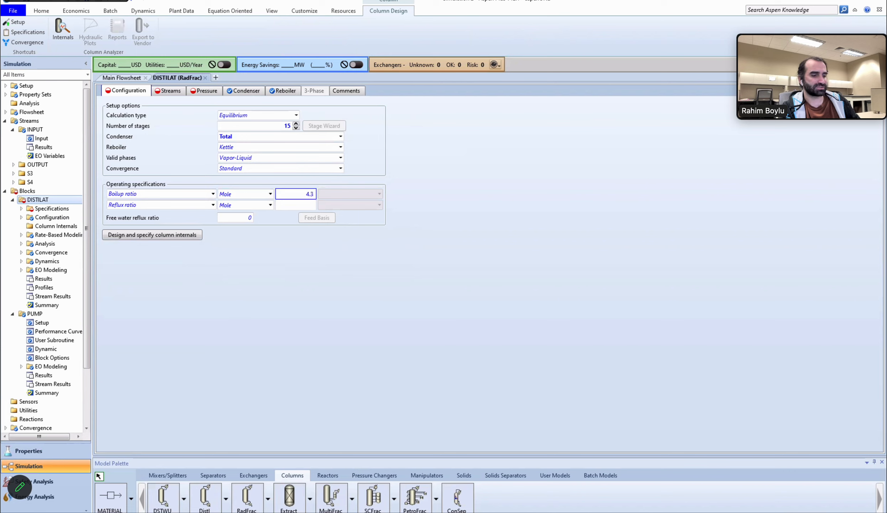
key("Return")
left_click(305, 209)
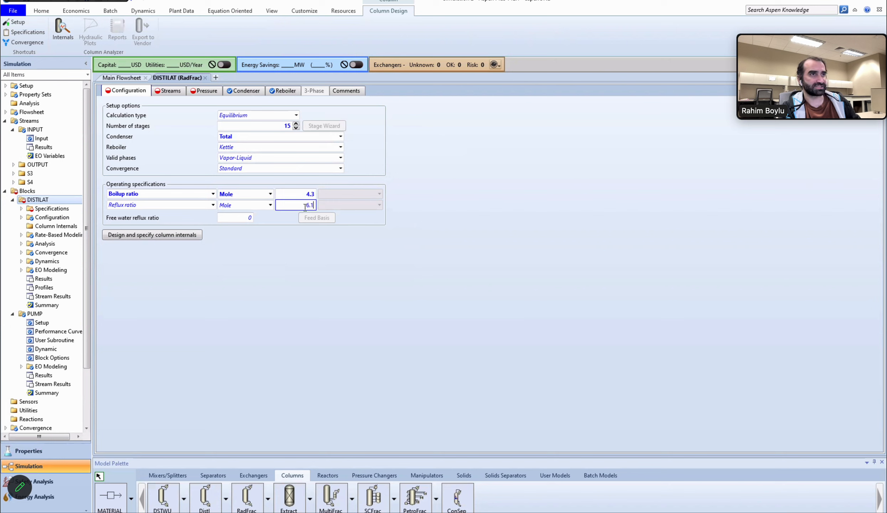
key("Return")
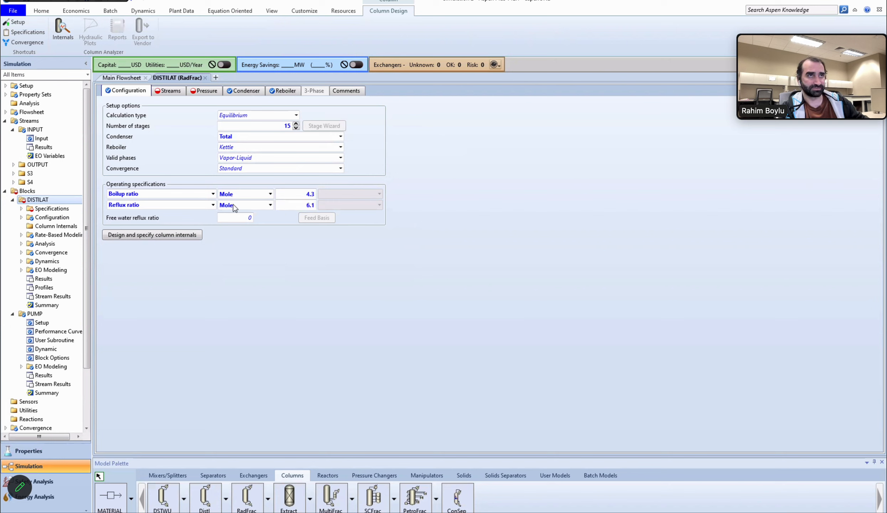
Set the DISTILAT column's OUTPUT feed to enter at stage 7 with the Above-Stage convention
left_click(175, 91)
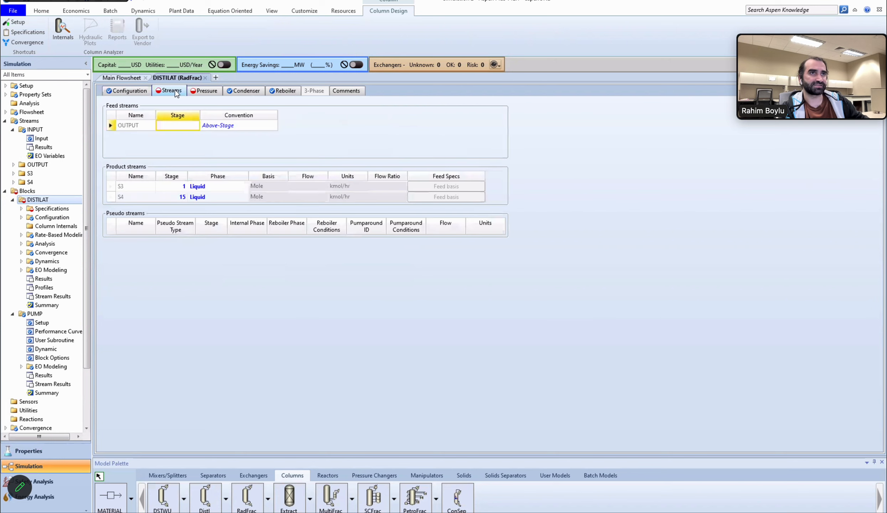
left_click(178, 127)
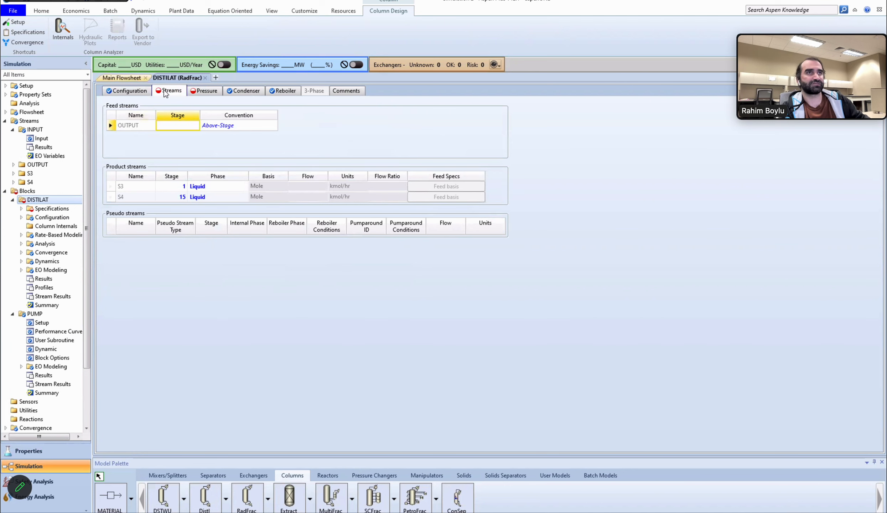
left_click(122, 78)
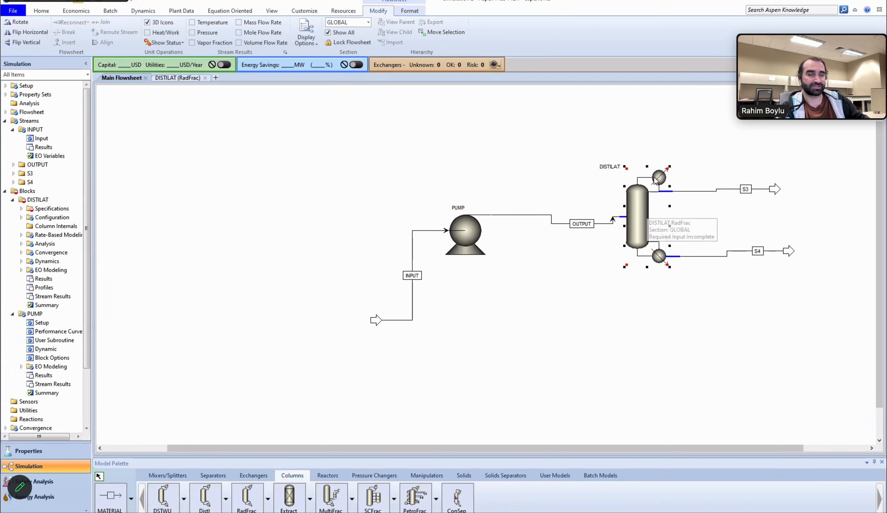
left_click(178, 78)
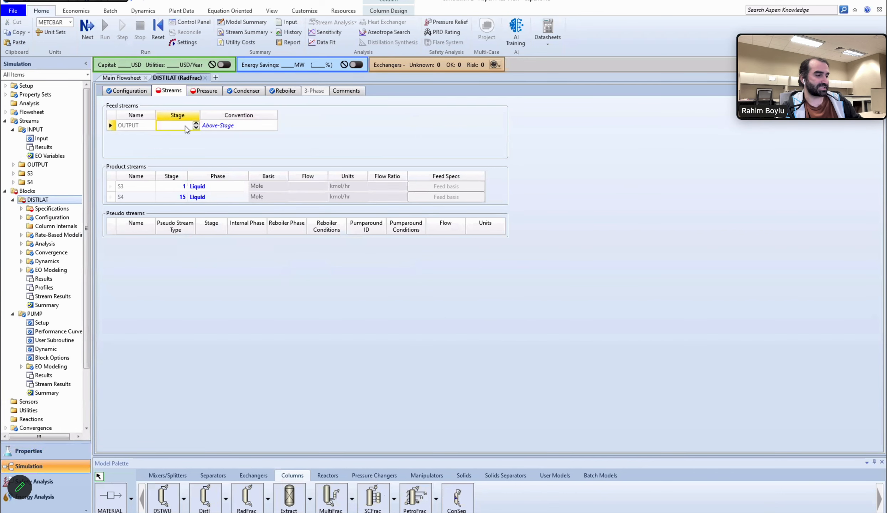
type("7")
key("Return")
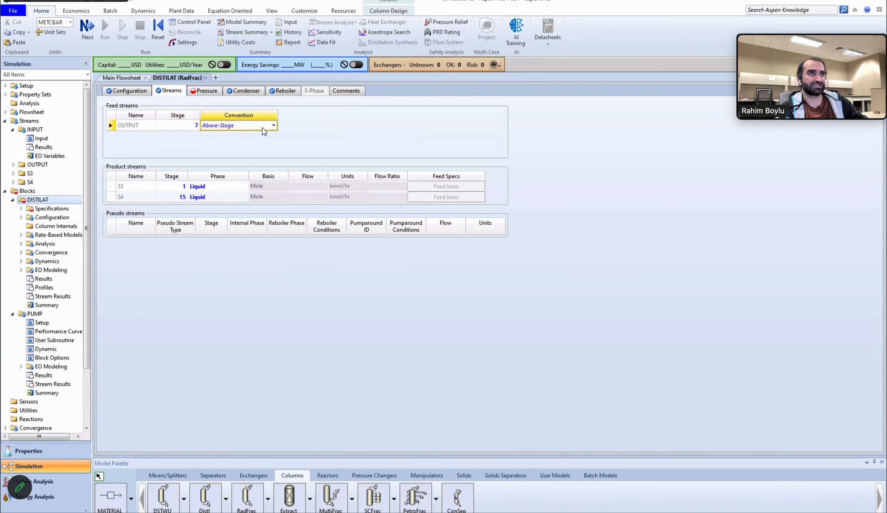
left_click(273, 125)
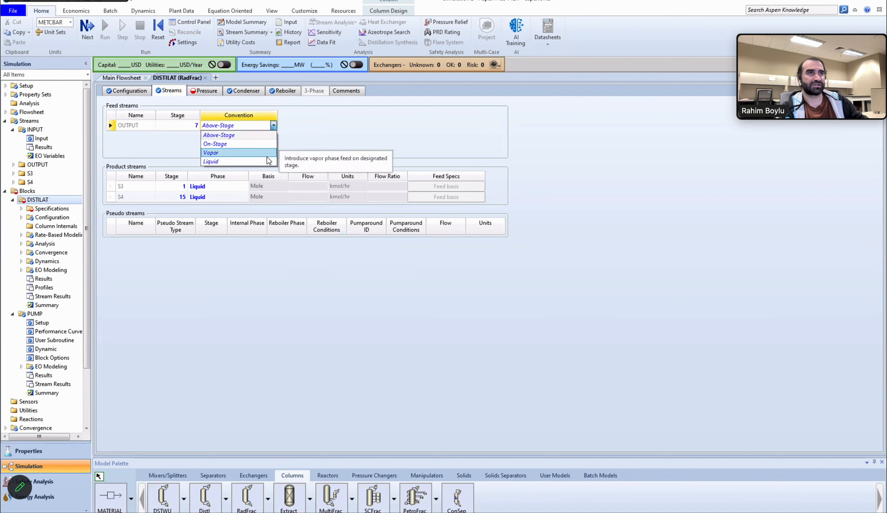
left_click(221, 135)
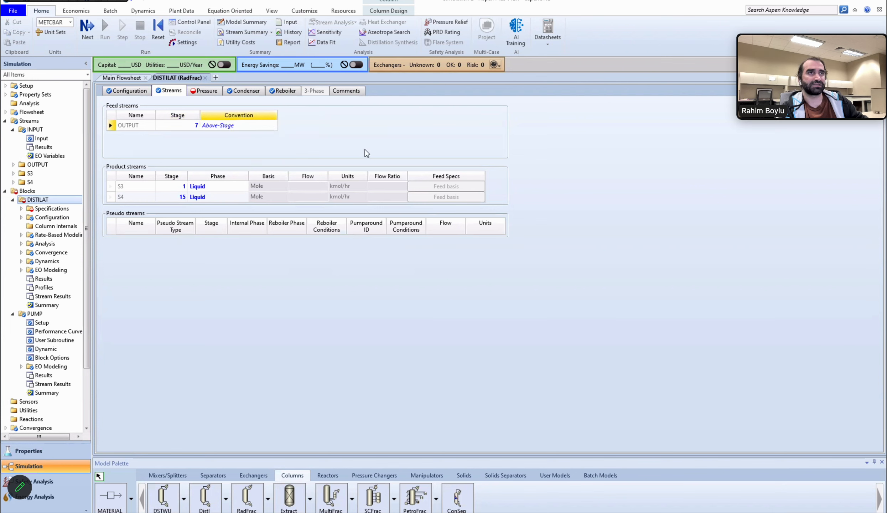
Set the column's stage 1 / condenser pressure to 5 bar, check the condenser and reboiler specifications, and close the column form
left_click(205, 90)
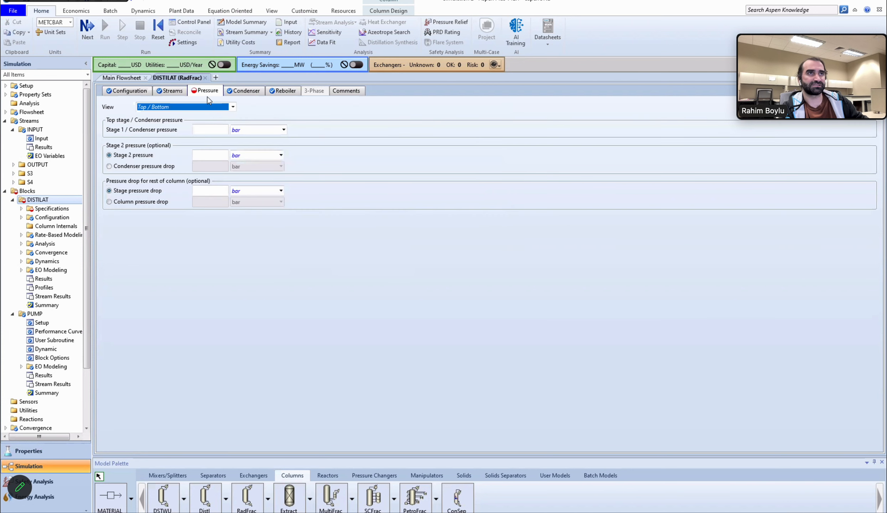
left_click(213, 129)
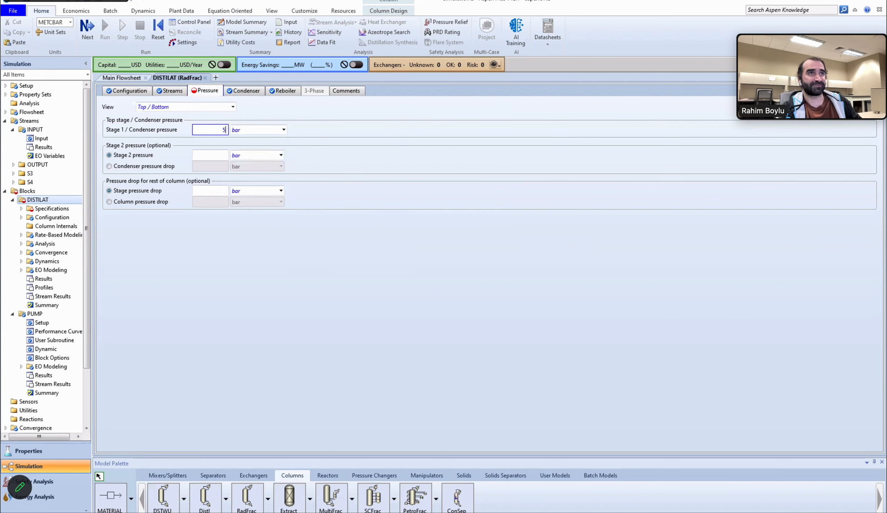
type("5")
key("Return")
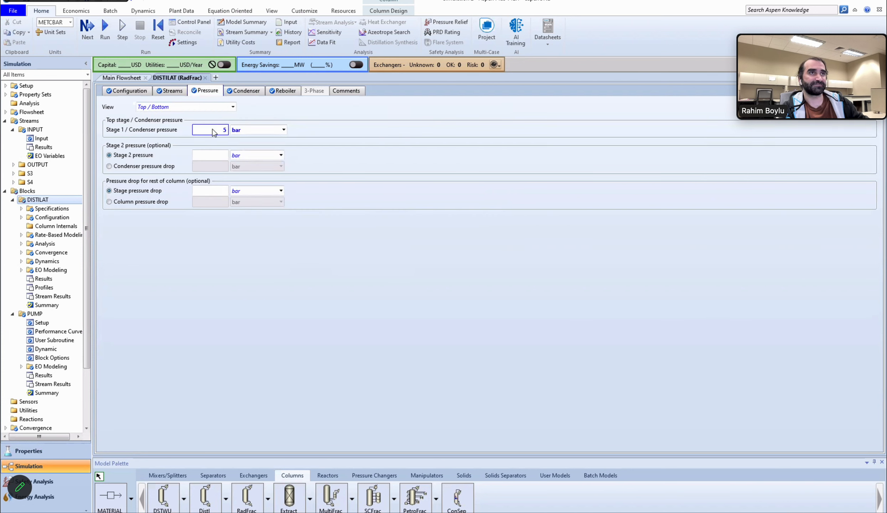
left_click(245, 91)
left_click(283, 91)
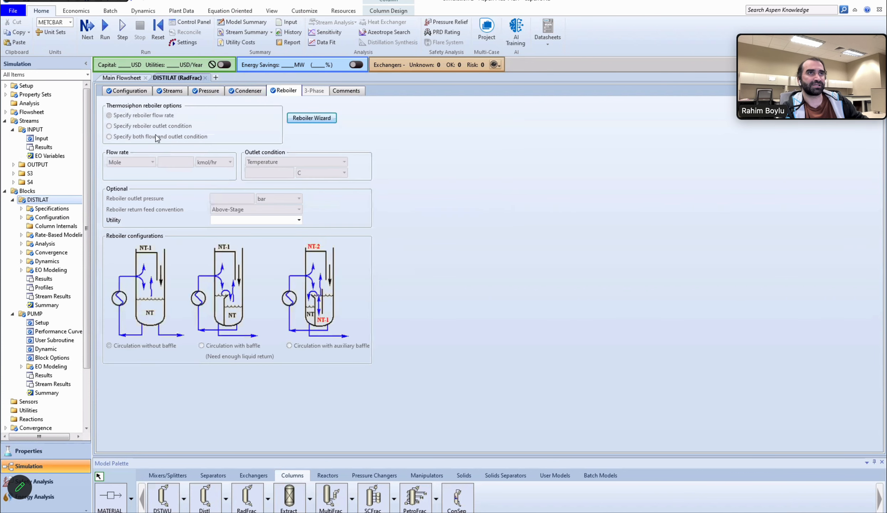
left_click(206, 78)
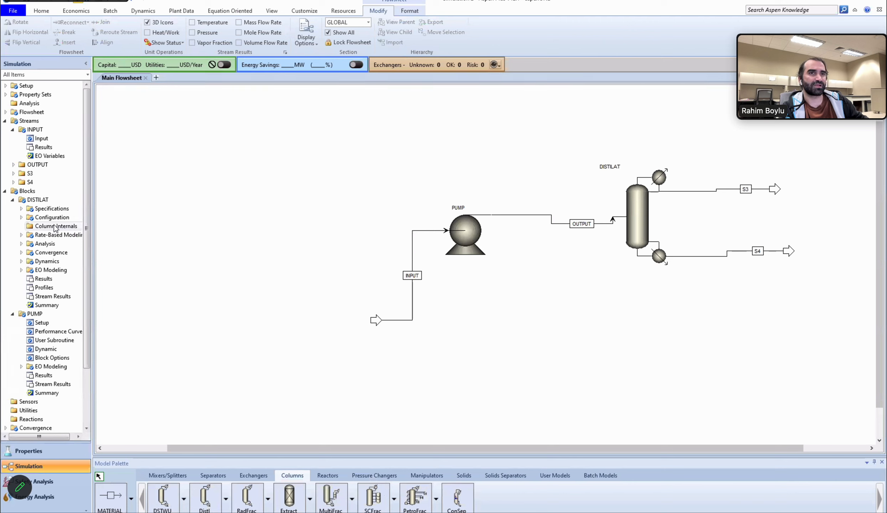
Collapse the stream and block entries and check the run status in the results summary
left_click(6, 191)
left_click(4, 121)
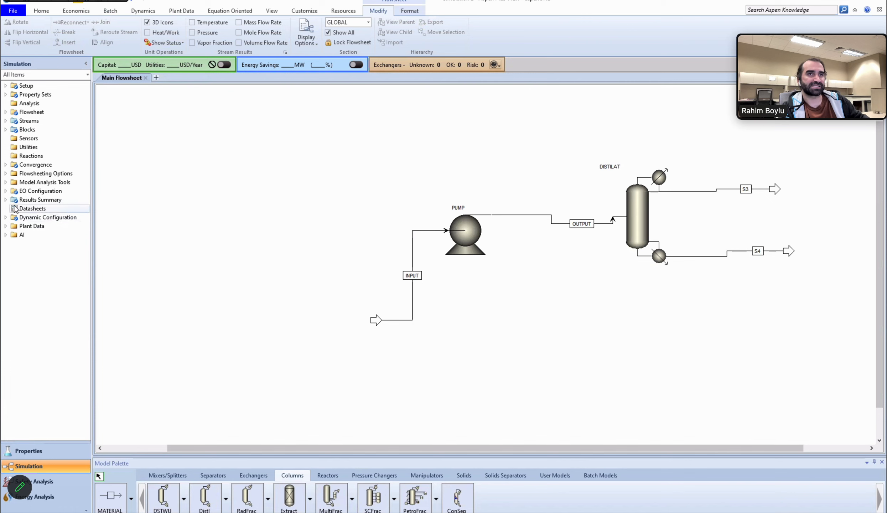
left_click(5, 200)
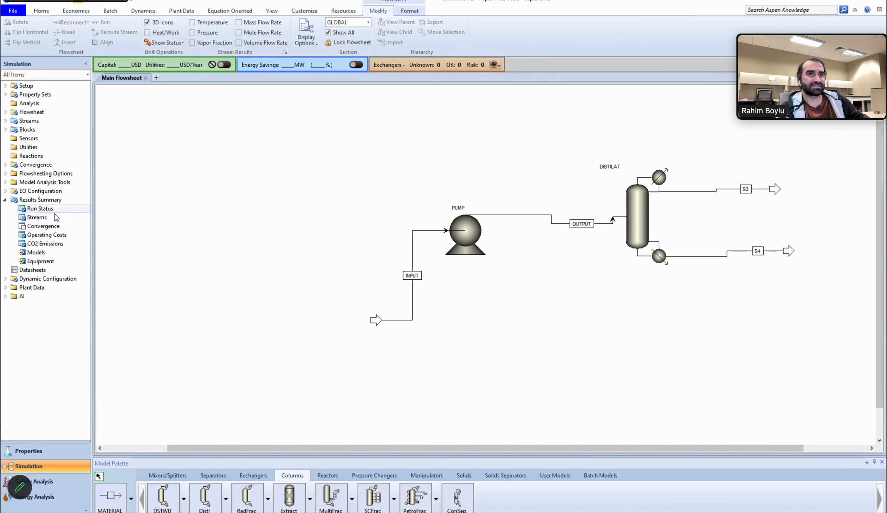
left_click(48, 209)
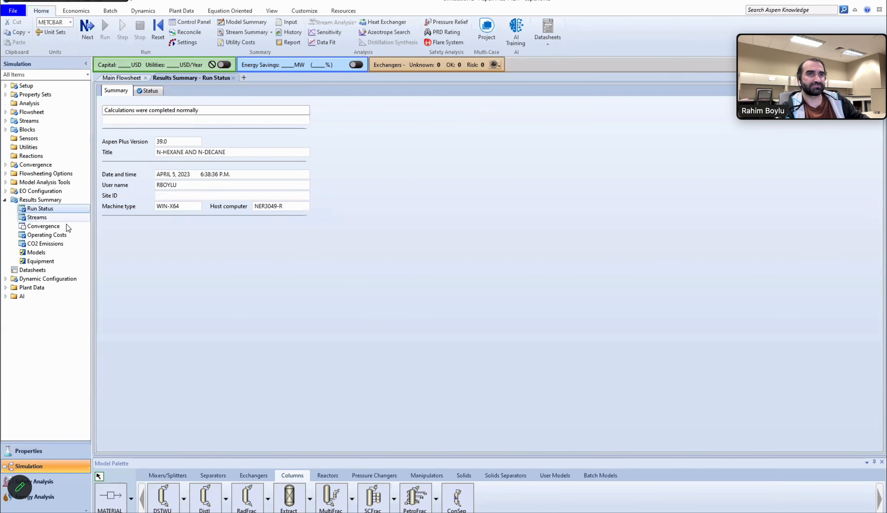
Review the results of all streams, including the component mole flows, and compare them with the flowsheet
left_click(39, 218)
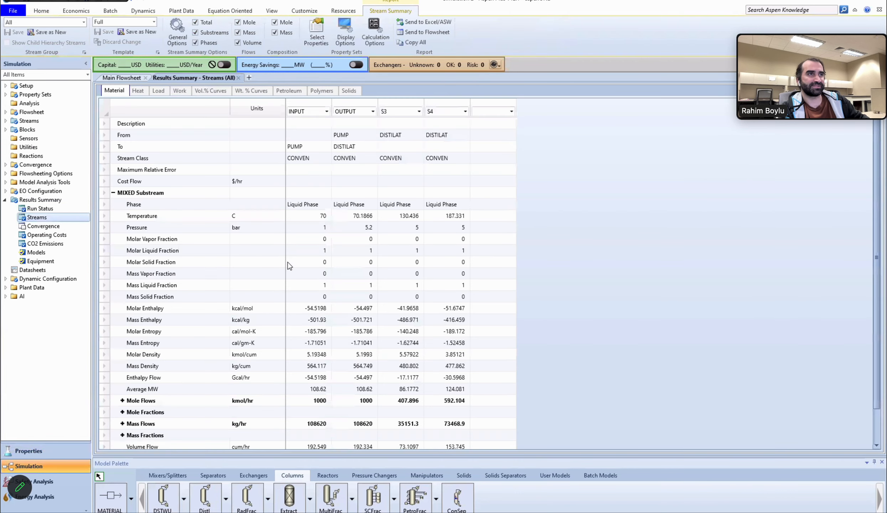
left_click(125, 78)
left_click(188, 77)
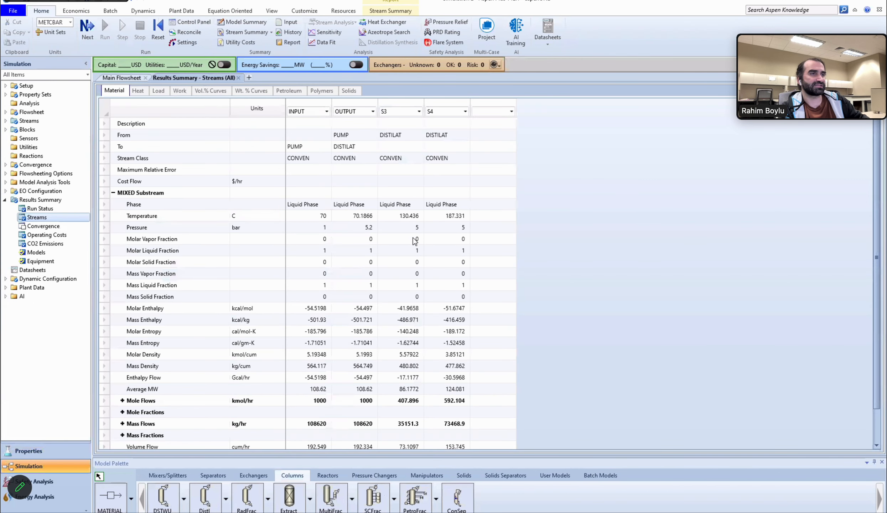
scroll(410, 254, "down", 1)
scroll(415, 270, "down", 2)
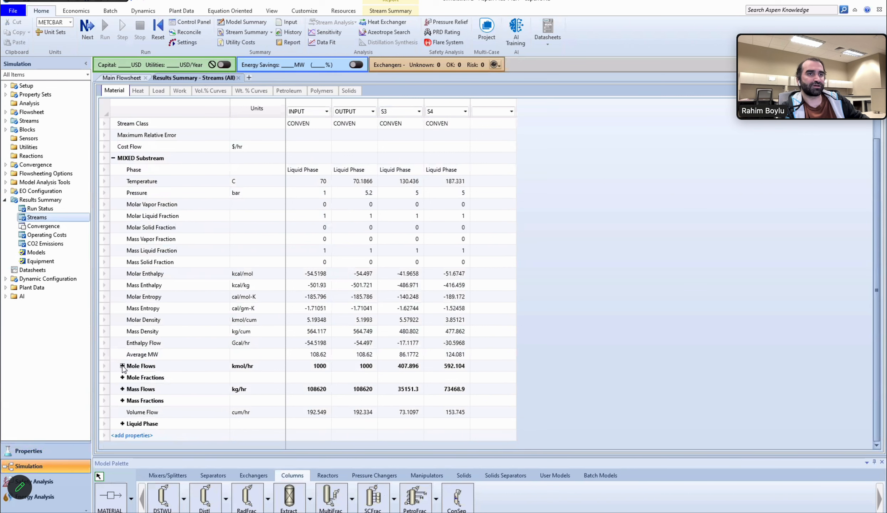
left_click(122, 366)
scroll(325, 392, "down", 1)
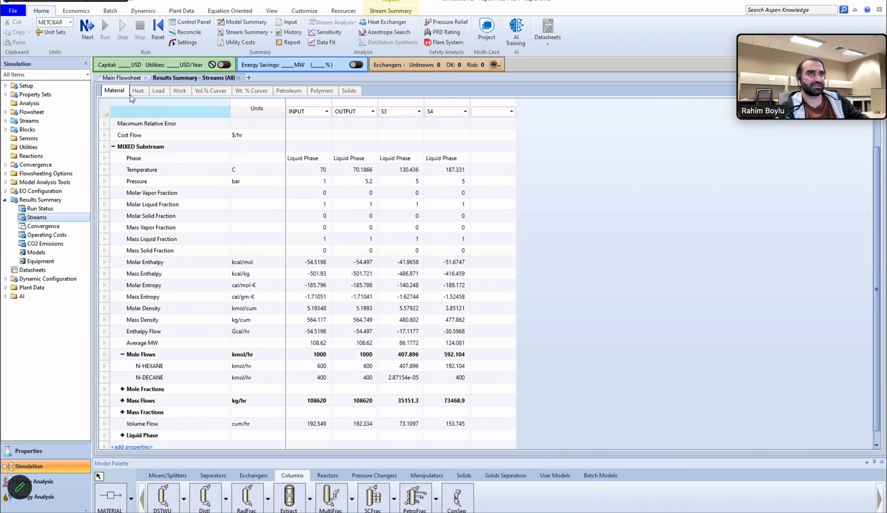
left_click(121, 77)
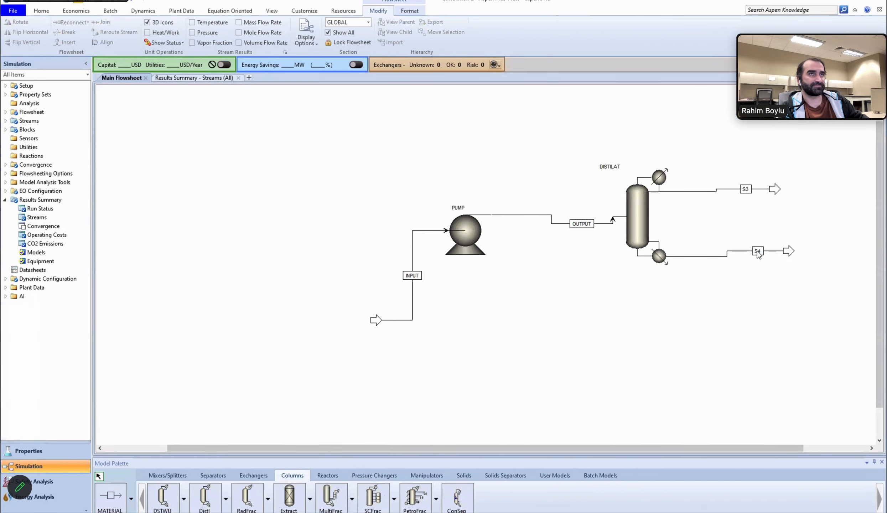
left_click(208, 78)
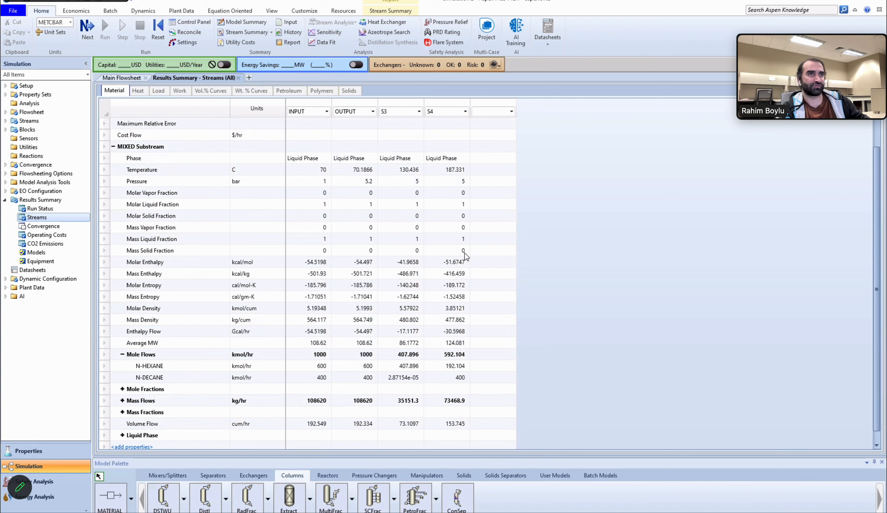
scroll(454, 358, "up", 1)
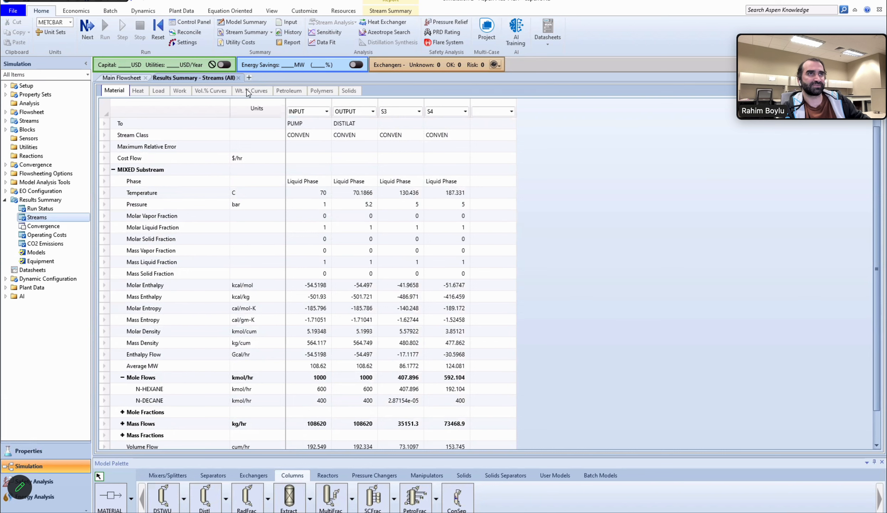
left_click(237, 78)
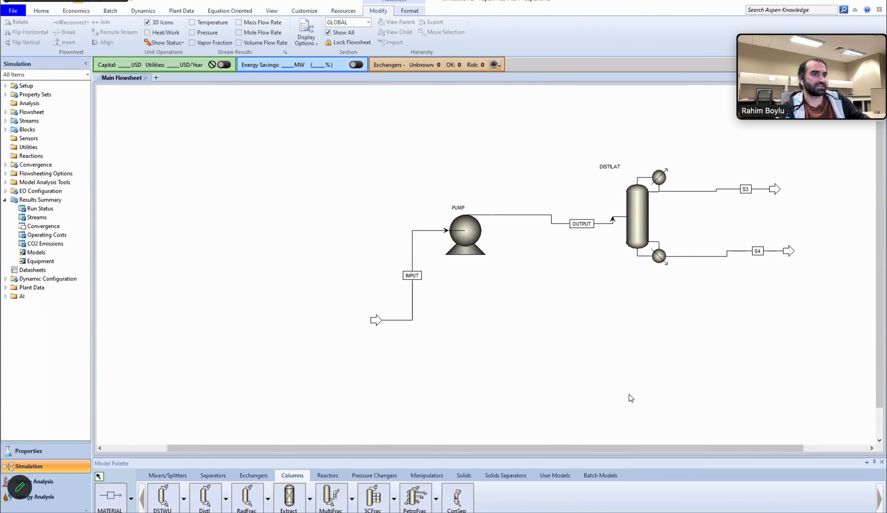
Shorten the S3 and S4 product streams toward the column, and view the results of stream S4
left_click_drag(792, 251, 762, 251)
left_click_drag(780, 191, 740, 196)
left_click_drag(761, 252, 733, 252)
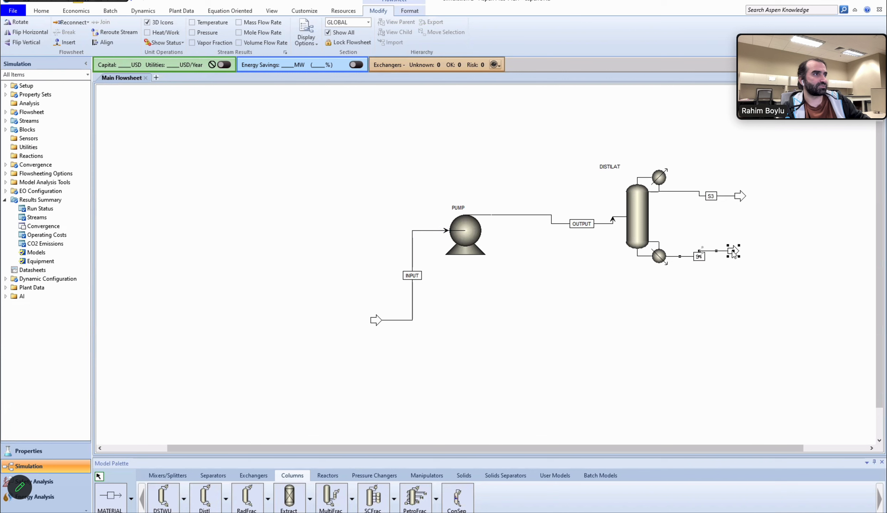
double_click(707, 255)
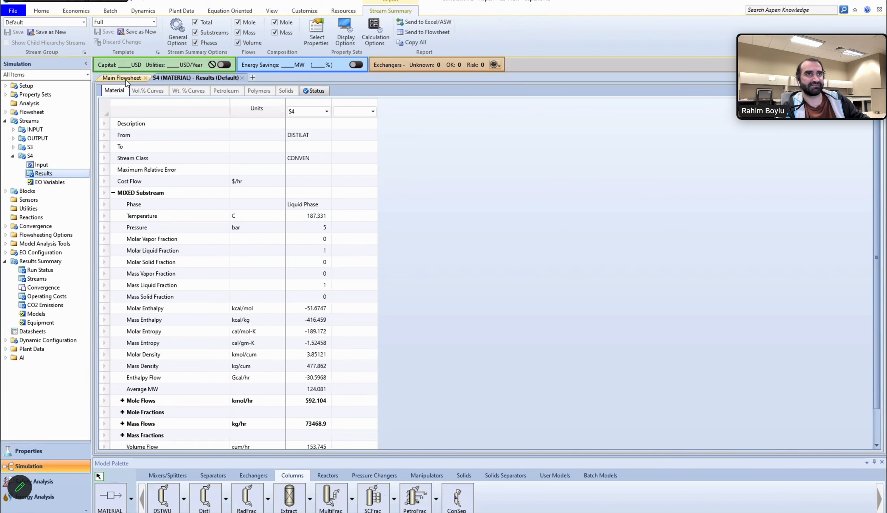
left_click(242, 78)
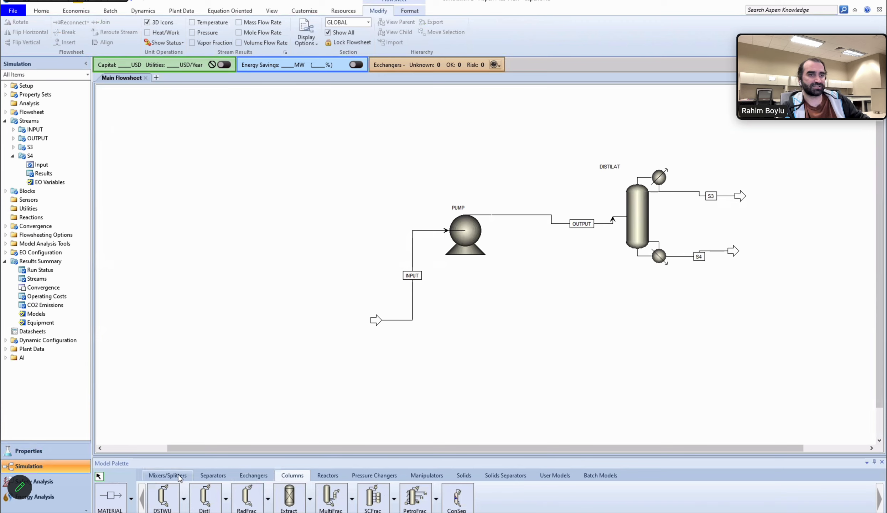
Place a Heater block at the end of stream S4 and delete the extra heater placed below it
left_click(246, 475)
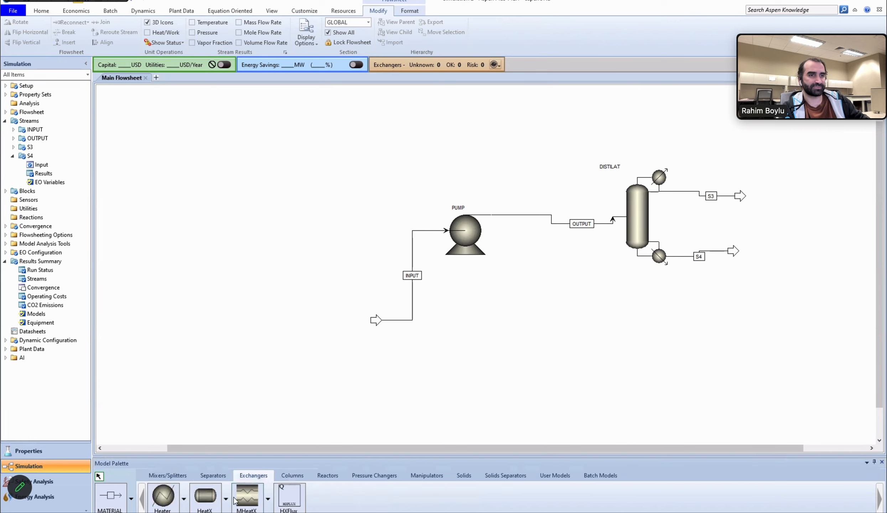
left_click(162, 496)
left_click(748, 250)
left_click(744, 382)
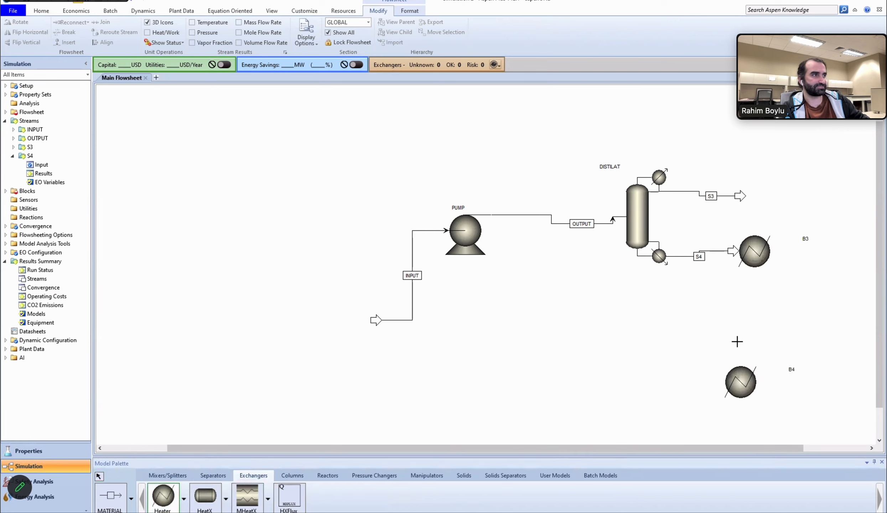
key("Escape")
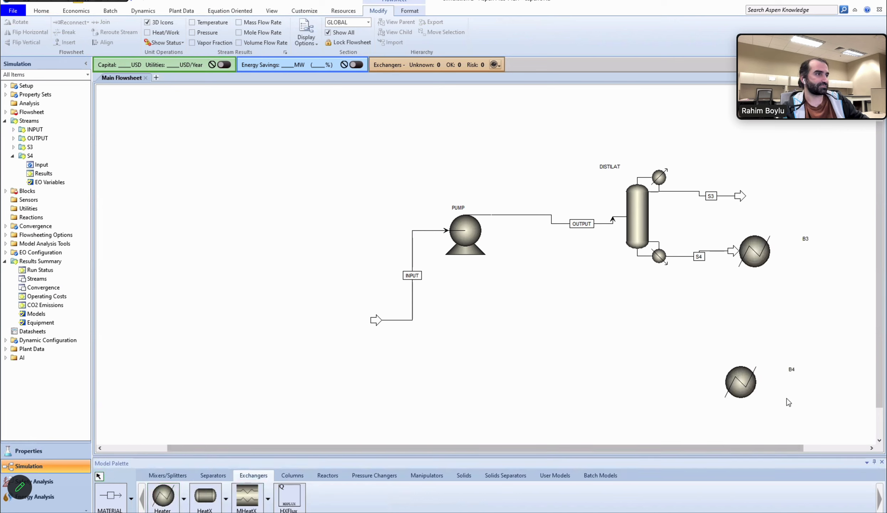
left_click(744, 387)
key("Delete")
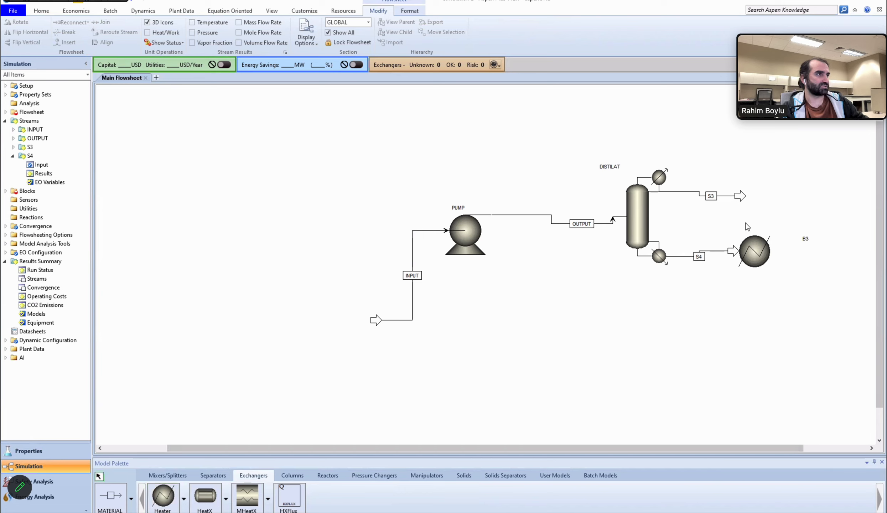
Reposition the heater beside the bottoms stream, connect S4 to its inlet, and move the S4 label clear of the reboiler
left_click_drag(768, 255, 796, 254)
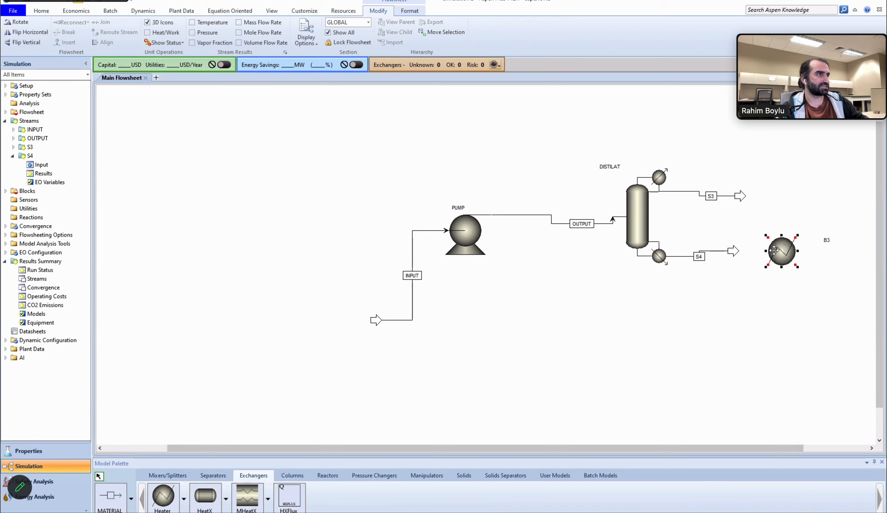
left_click_drag(780, 252, 746, 252)
left_click(733, 251)
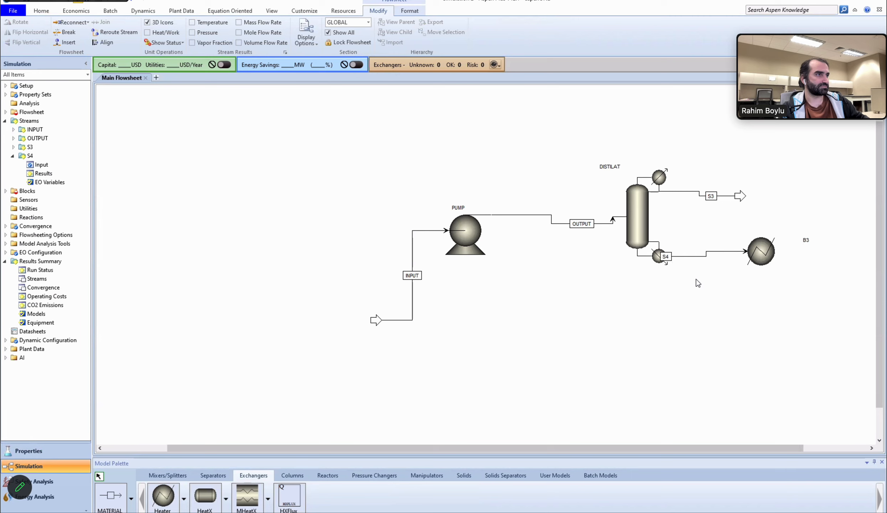
left_click(689, 269)
left_click_drag(669, 258, 696, 258)
left_click(721, 281)
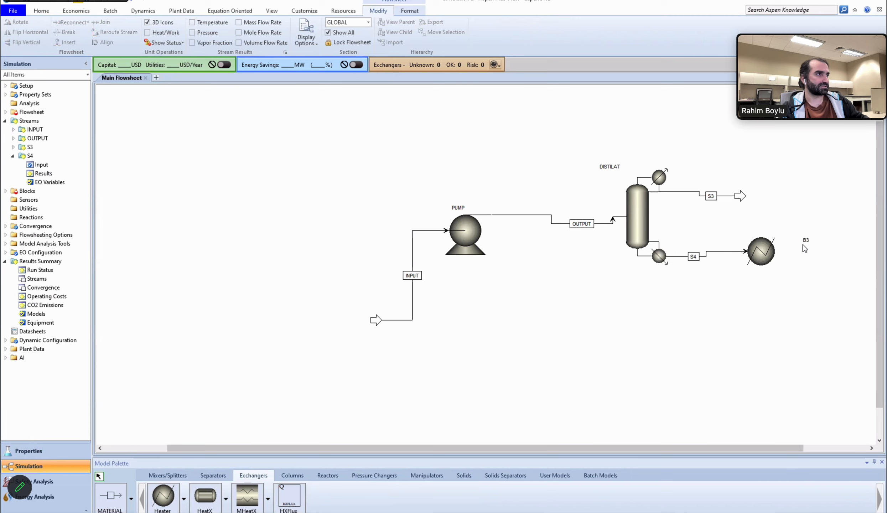
Rename the heater block HX and move its label directly below the block
double_click(805, 241)
type("HX")
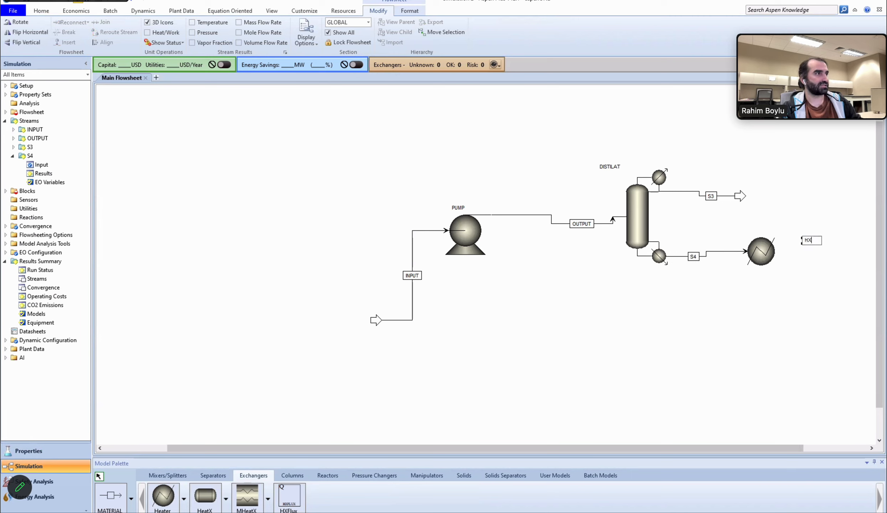
key("Return")
left_click_drag(806, 240, 761, 283)
left_click(722, 316)
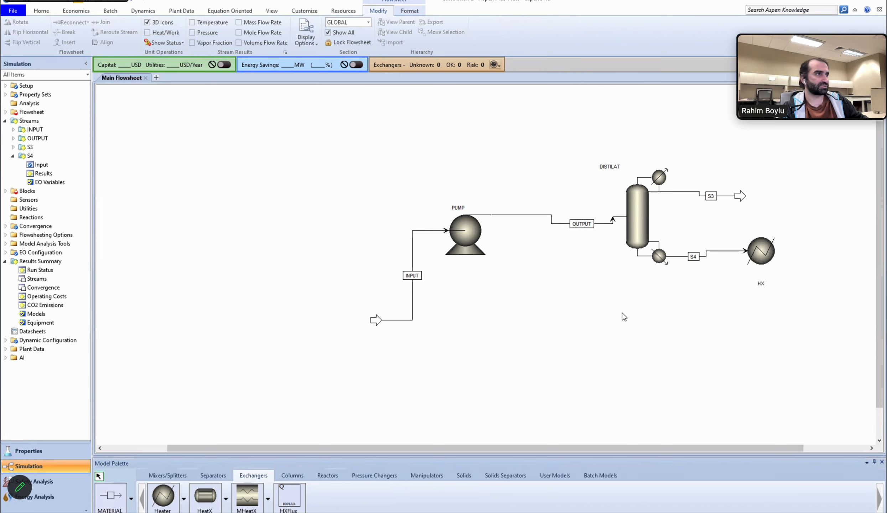
Add a material product stream to the outlet of heater HX and move the HX label closer beneath the block
left_click(110, 495)
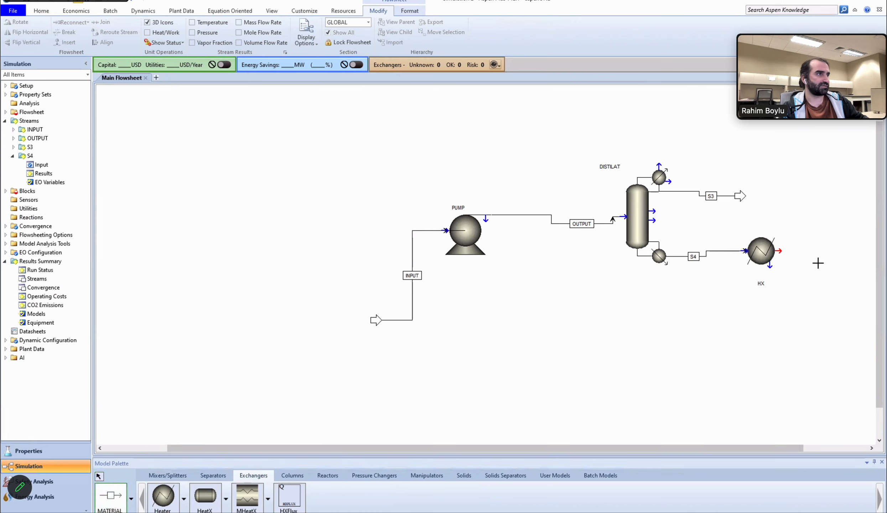
left_click(782, 252)
left_click(840, 251)
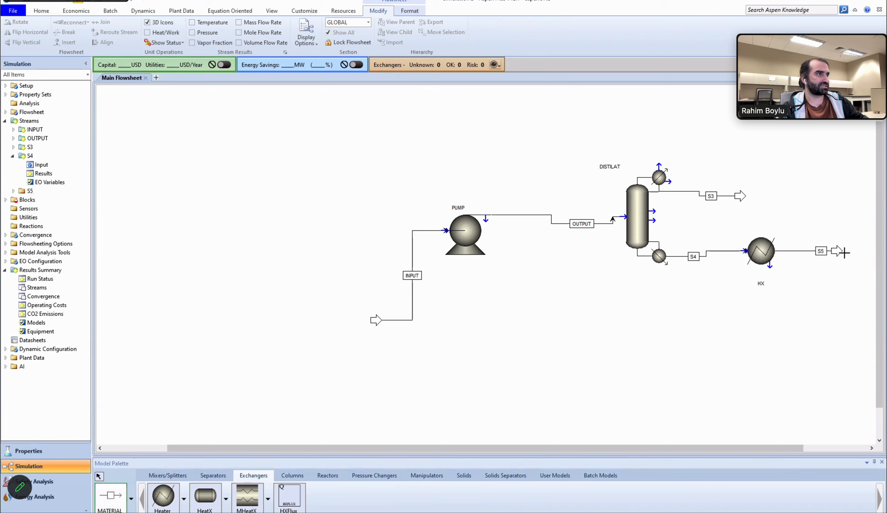
left_click_drag(760, 283, 760, 276)
left_click(776, 299)
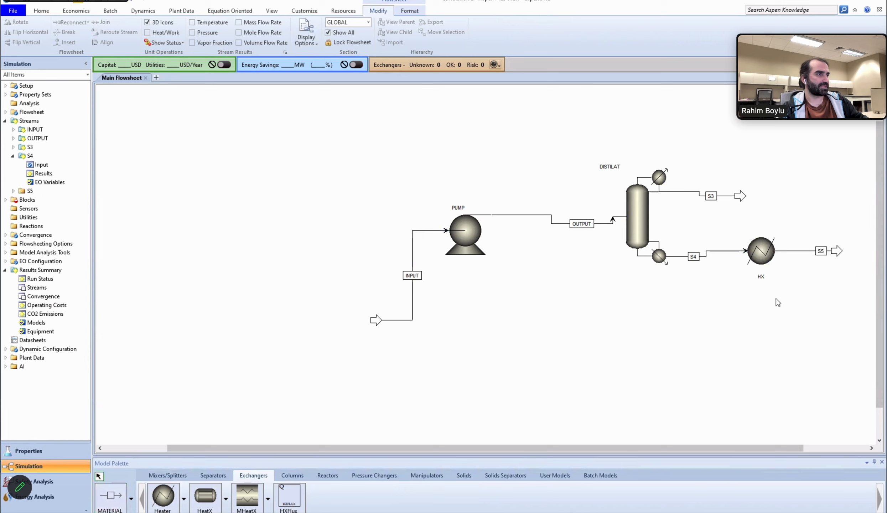
Specify heater HX with a temperature of 25 C and a pressure of 0 bar
double_click(757, 249)
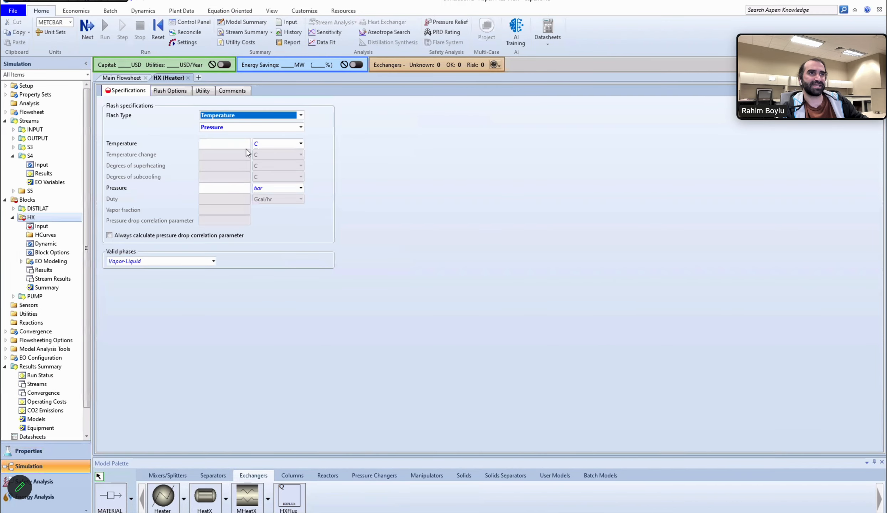
left_click(237, 144)
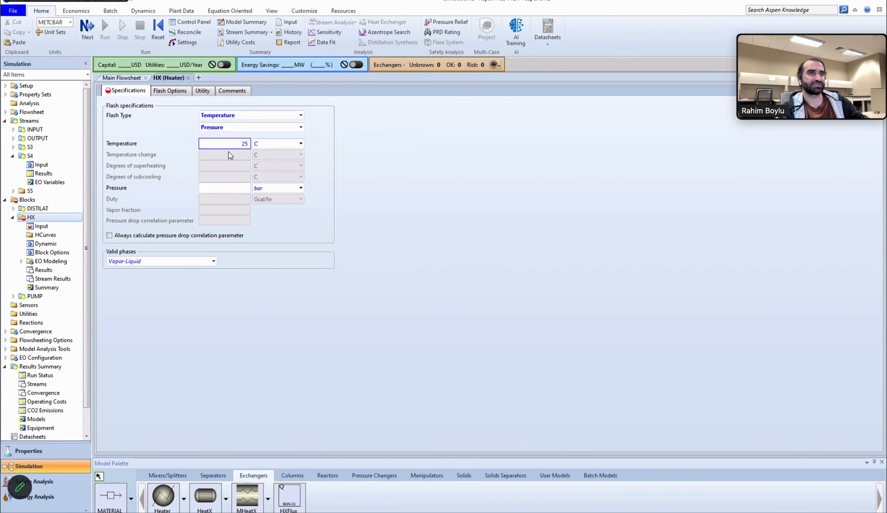
key("Return")
left_click(233, 187)
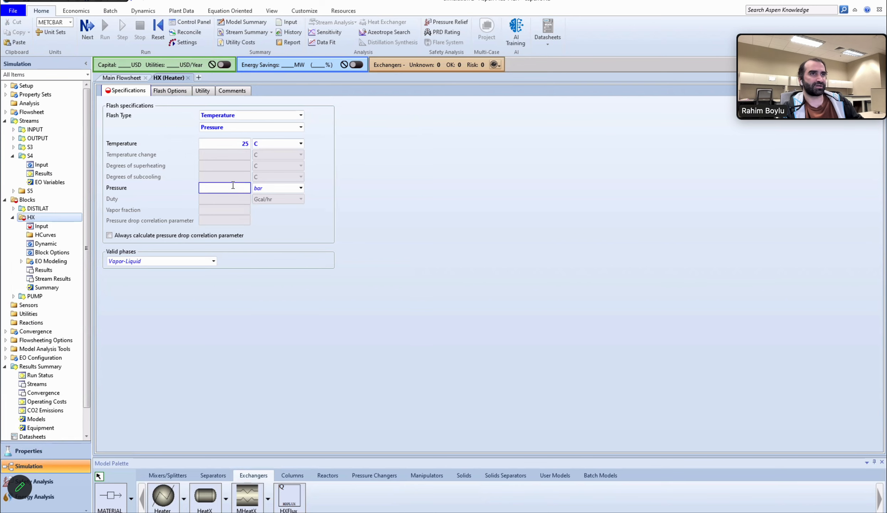
key("Return")
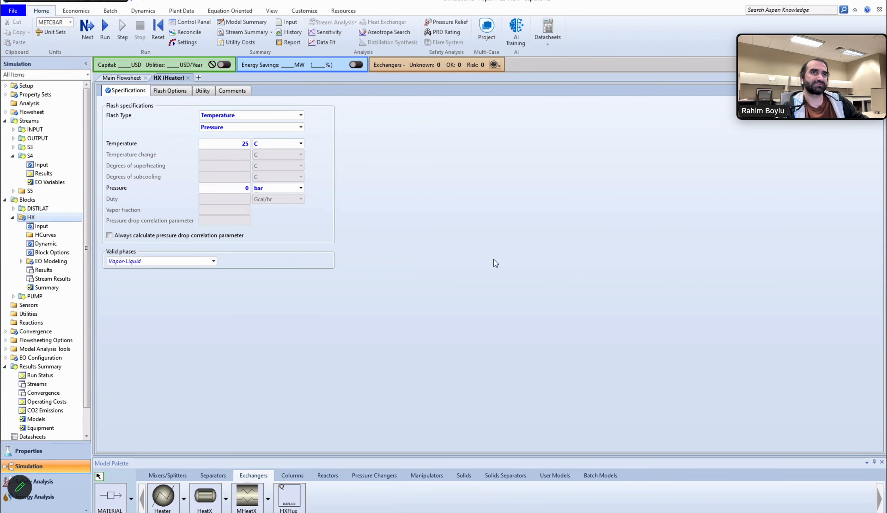
Close the HX specifications, return to the main flowsheet and run the simulation
left_click(134, 77)
left_click(187, 78)
left_click(191, 172)
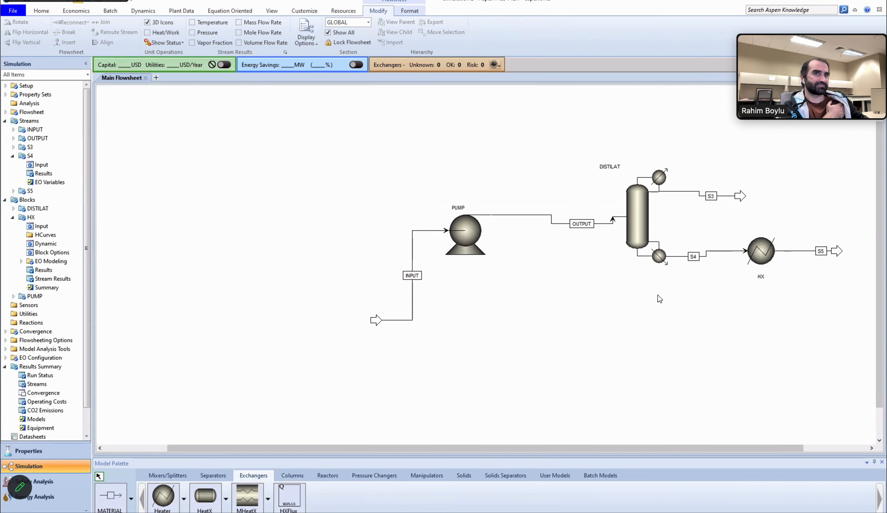
View the results of stream S5 and expand its mole flows by component
double_click(22, 192)
left_click(43, 208)
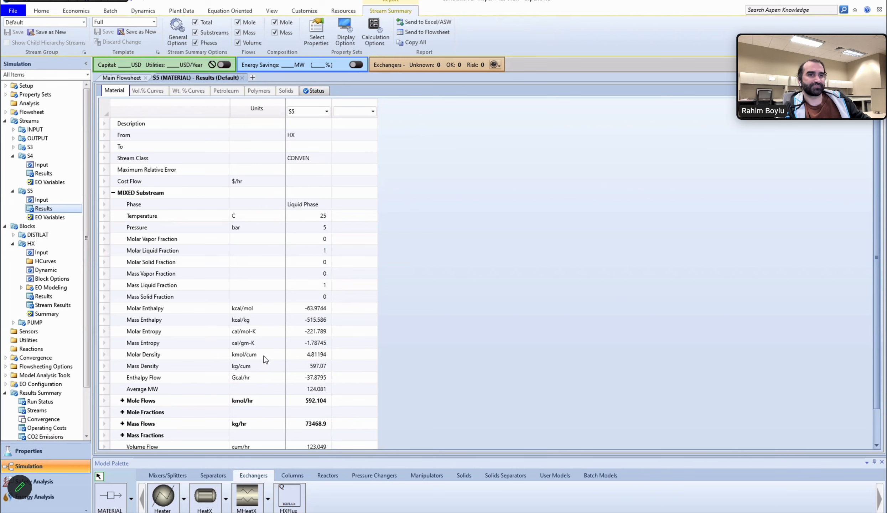
scroll(213, 371, "down", 1)
left_click(129, 390)
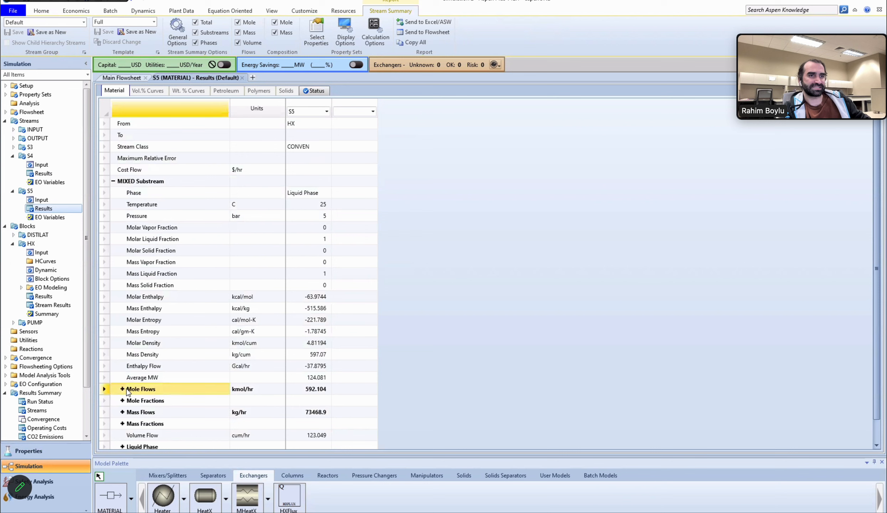
left_click(123, 389)
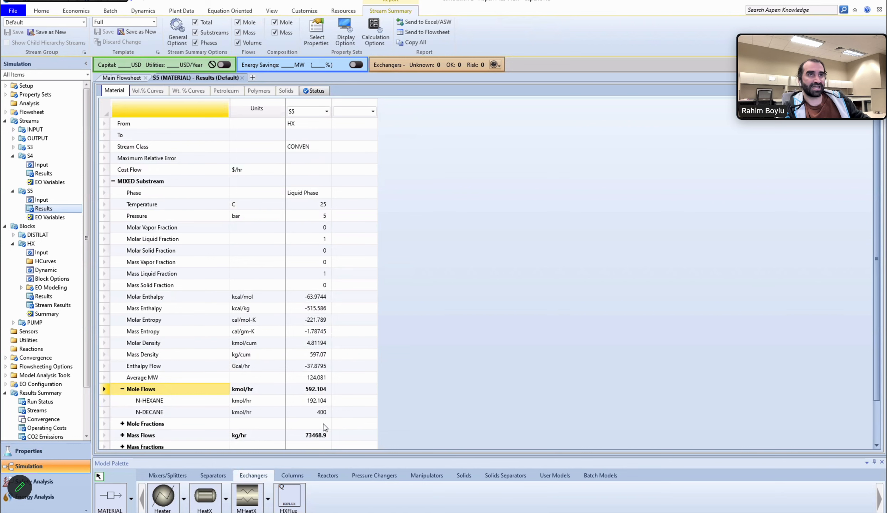
Compare the component mole flows of stream S4 with the S5 results, and close the results to return to the flowsheet
left_click(58, 173)
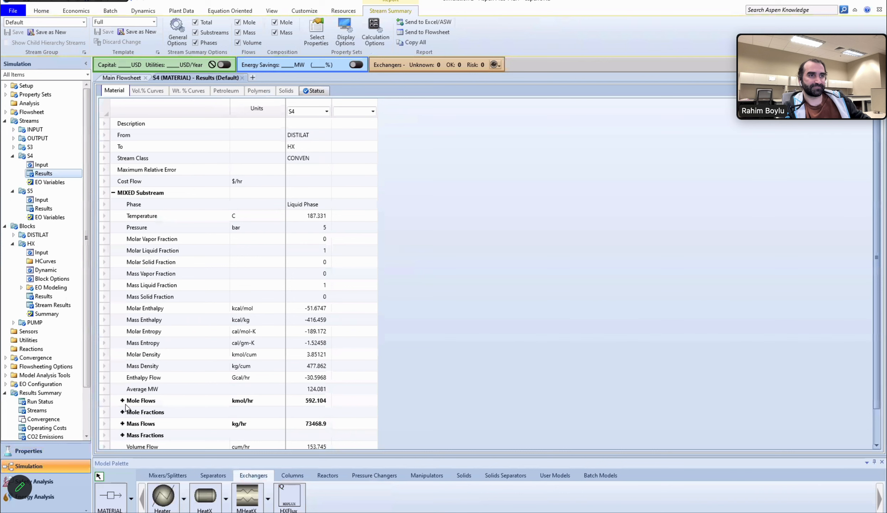
left_click(122, 389)
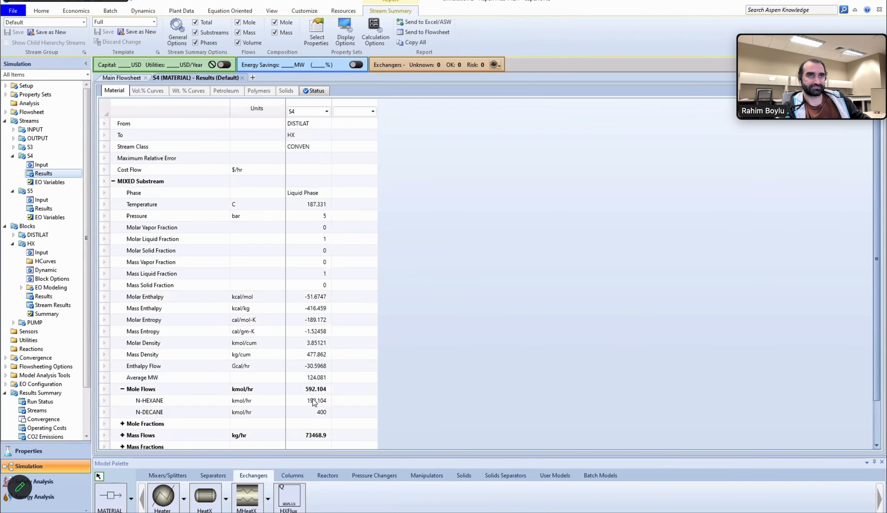
left_click(42, 209)
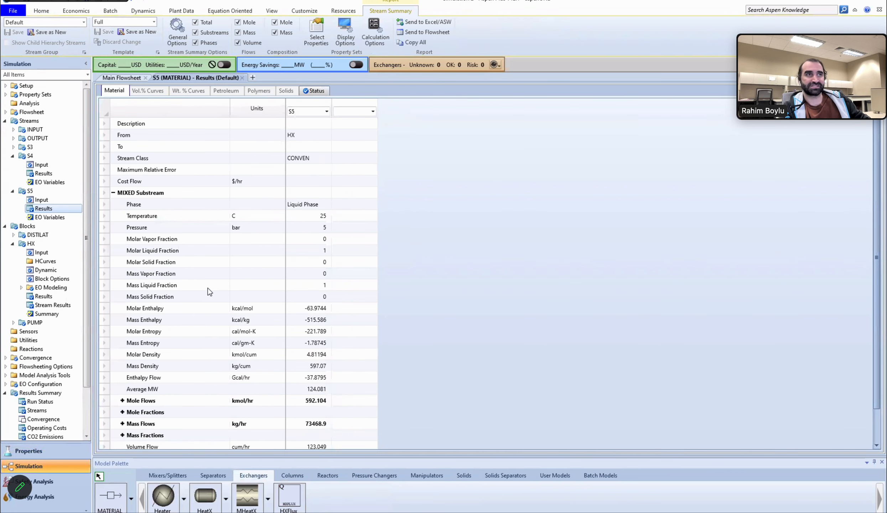
left_click(113, 193)
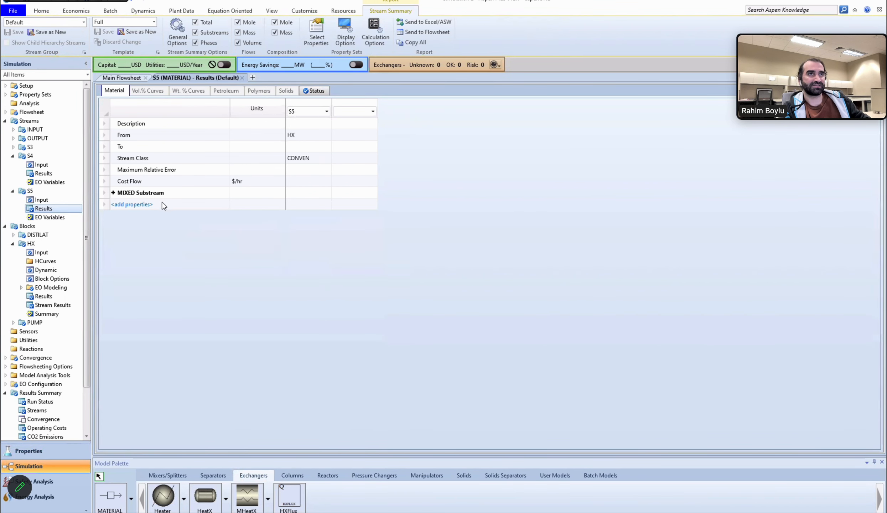
left_click(242, 78)
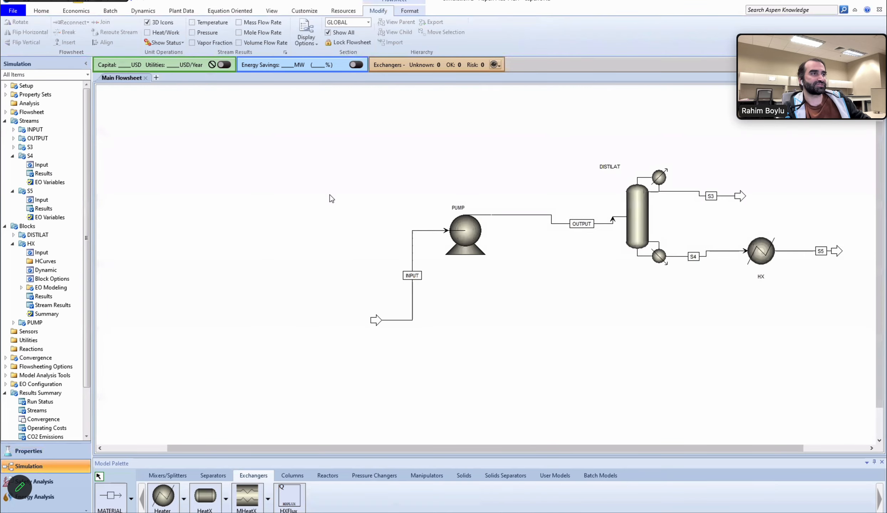